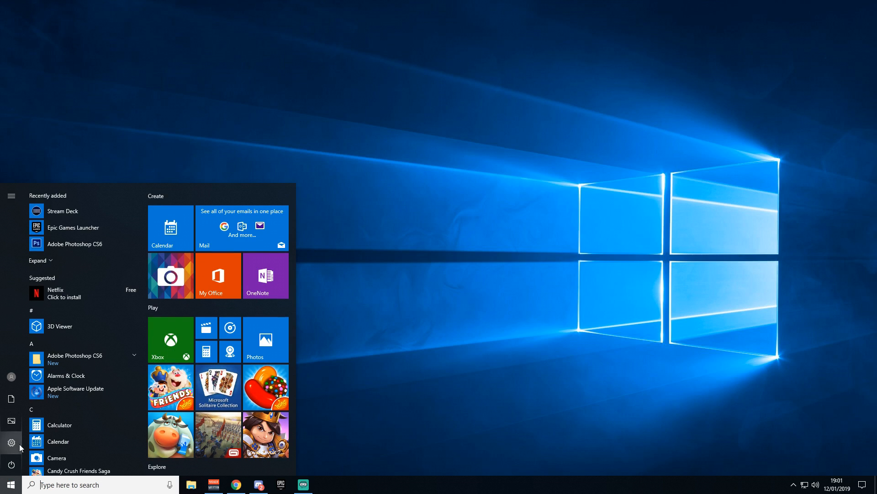
# Step: Open the Windows system settings and go to the Notifications & actions page
pyautogui.click(12, 442)
pyautogui.moveTo(300, 17); pyautogui.dragTo(357, 27)
pyautogui.click(254, 131)
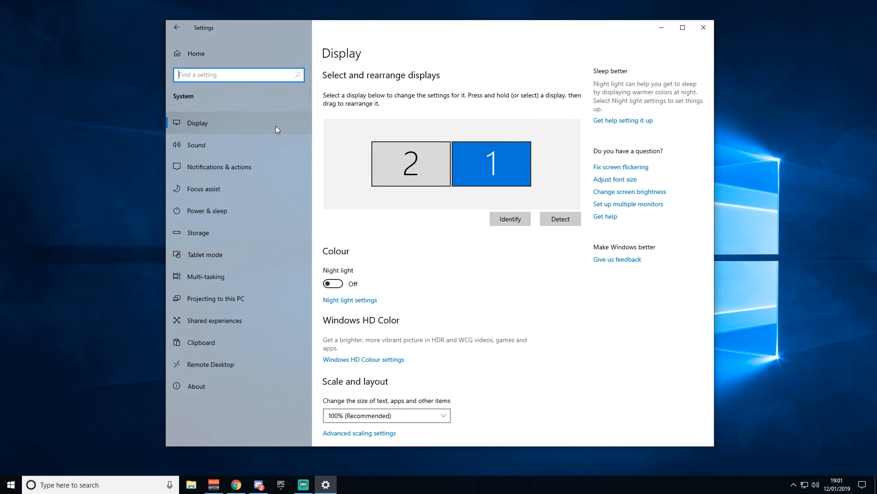
pyautogui.click(229, 168)
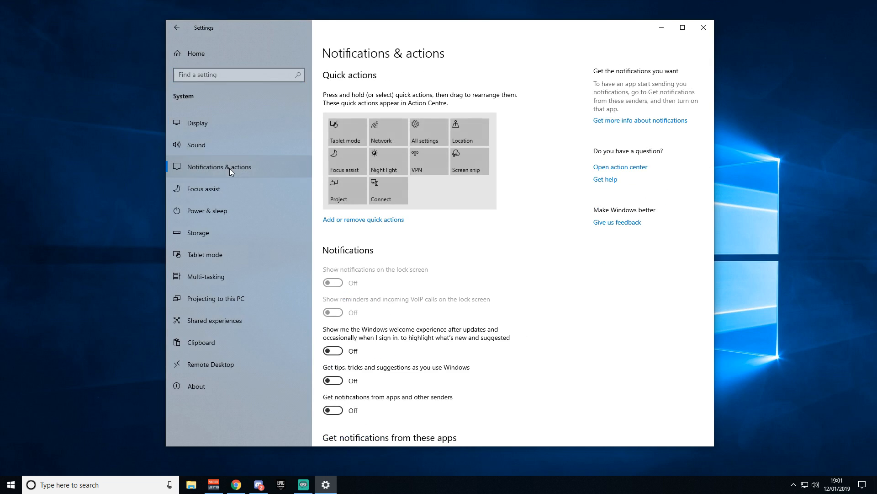
# Step: Look through the notification options and per-app senders, toggling the Windows welcome experience on and back off
pyautogui.scroll(-5, 615, 304)
pyautogui.scroll(3, 532, 273)
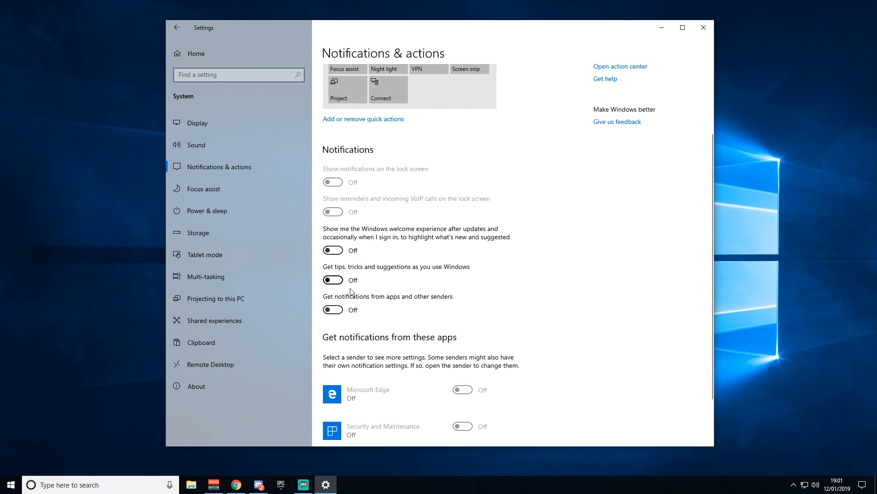
pyautogui.scroll(-1, 543, 345)
pyautogui.scroll(-3, 544, 345)
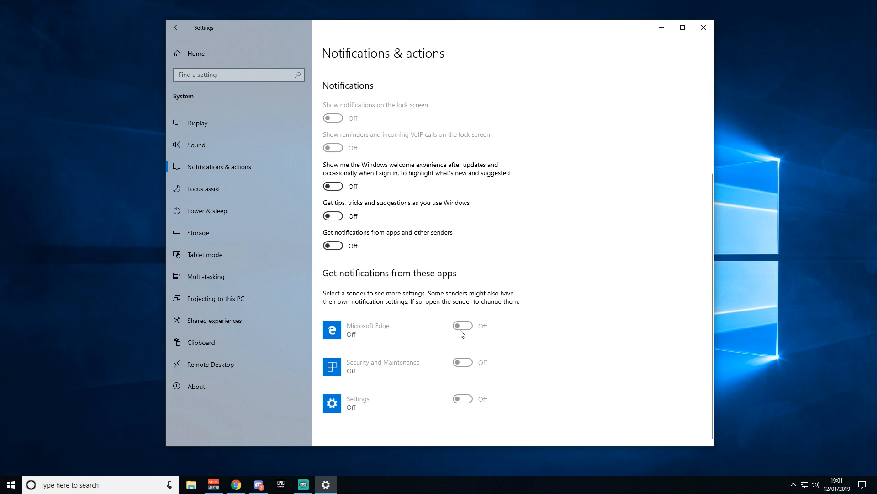
pyautogui.scroll(8, 570, 369)
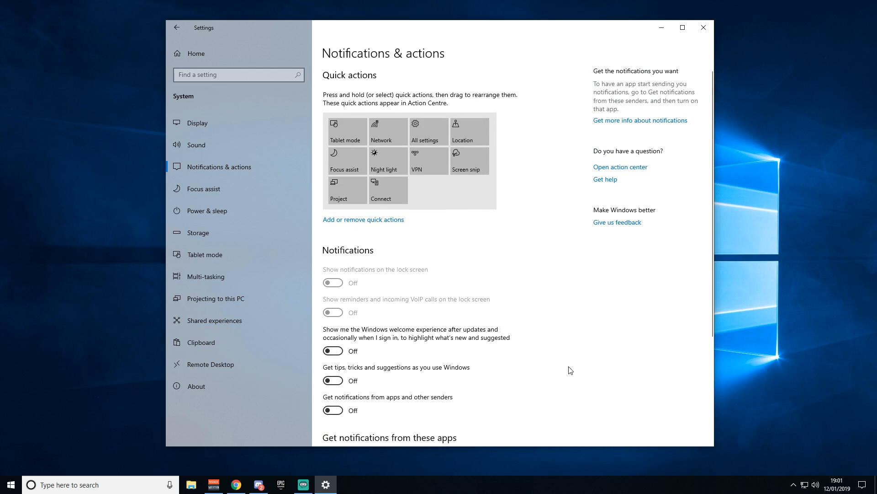
pyautogui.click(338, 350)
pyautogui.click(337, 350)
# Step: Configure tablet mode to use desktop mode at sign-in, with automatic switching set to "Don't ask me and don't switch"
pyautogui.click(215, 192)
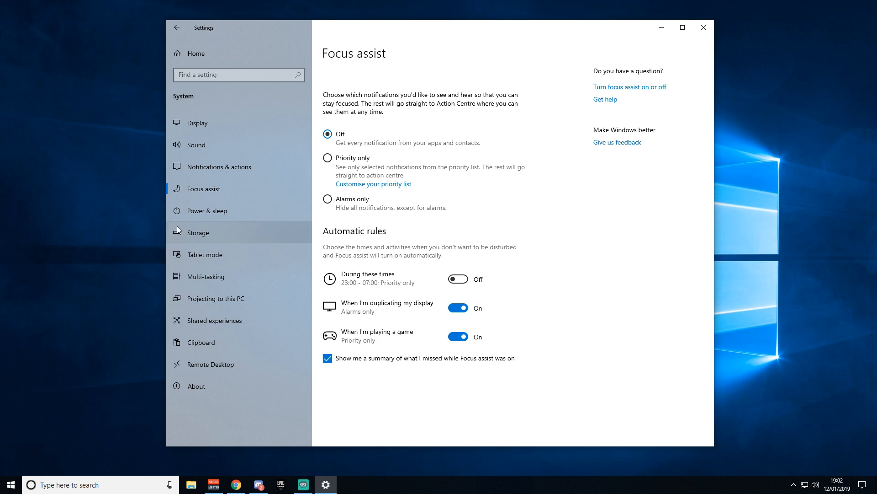
pyautogui.click(208, 276)
pyautogui.click(203, 257)
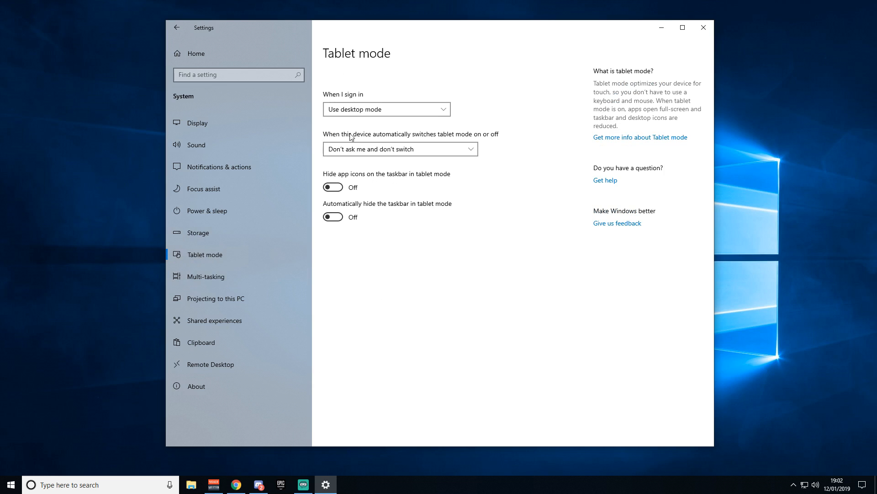
pyautogui.click(365, 111)
pyautogui.click(374, 113)
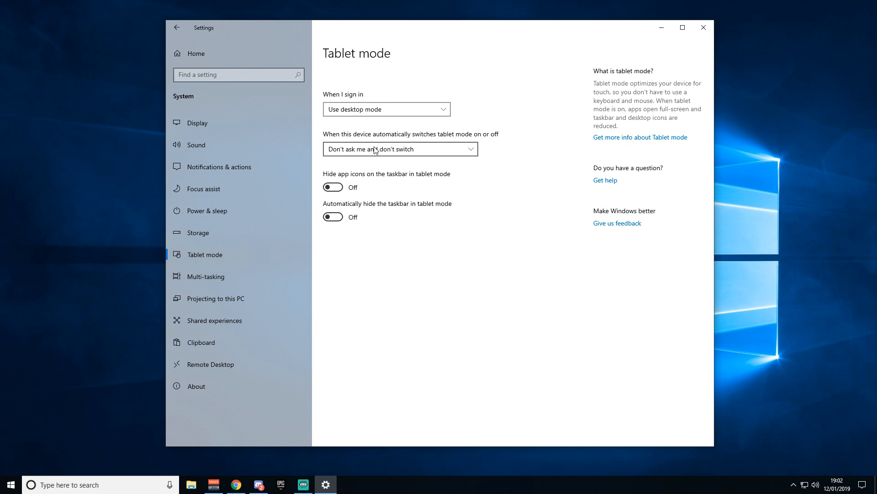
pyautogui.click(347, 149)
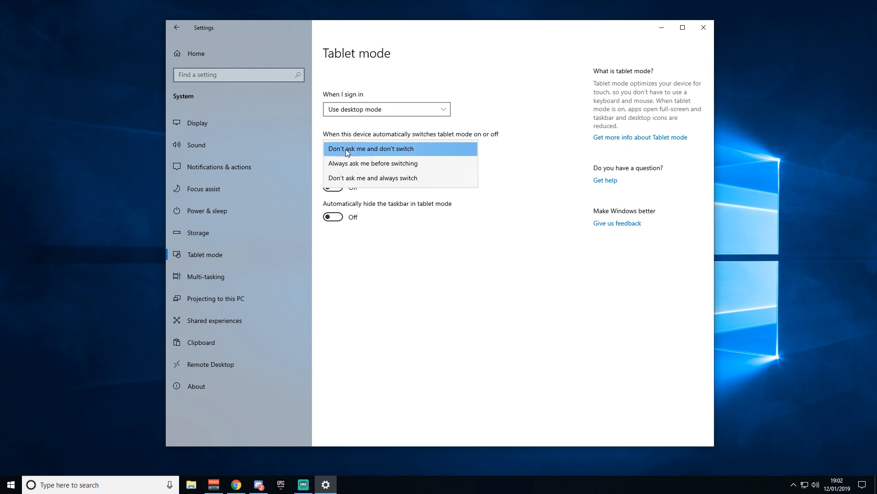
pyautogui.click(399, 148)
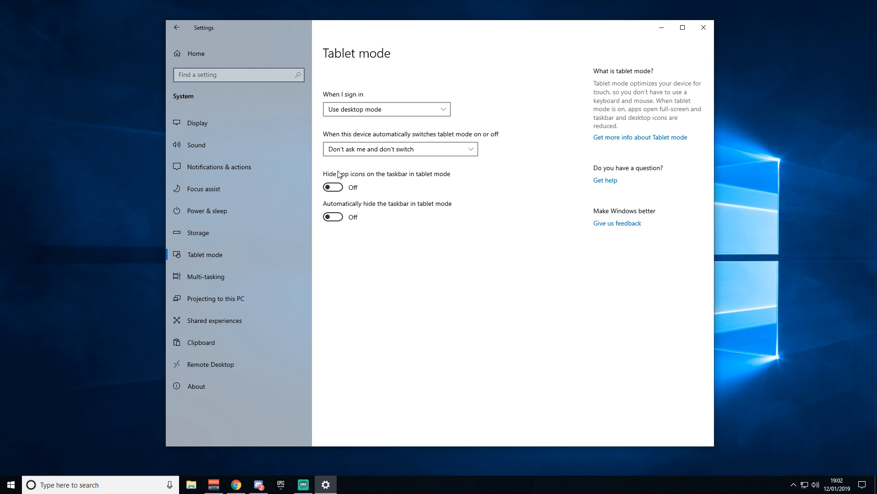
# Step: In the multi-tasking settings, set both virtual desktop options, taskbar and Alt+Tab, to "Only the desktop I'm using"
pyautogui.click(237, 278)
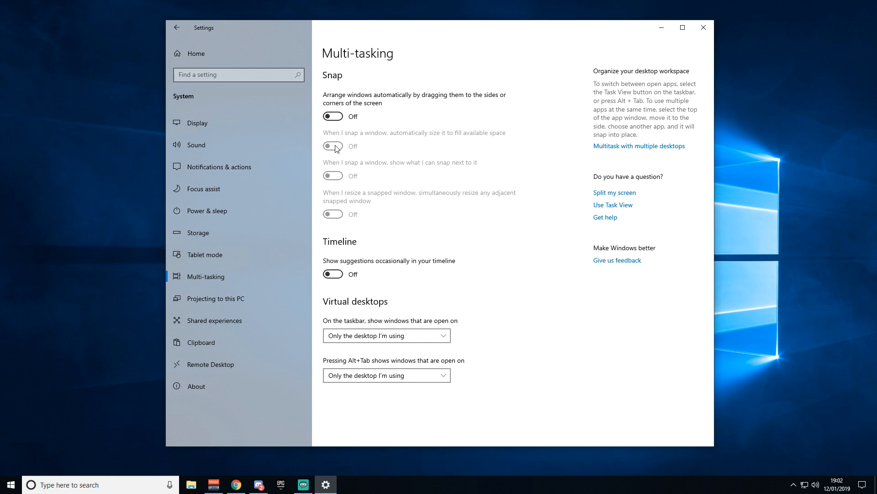
pyautogui.click(376, 341)
pyautogui.click(356, 336)
pyautogui.click(356, 375)
pyautogui.click(355, 376)
# Step: Review the Shared experiences and Remote Desktop settings, and return to the settings overview
pyautogui.click(215, 320)
pyautogui.click(210, 364)
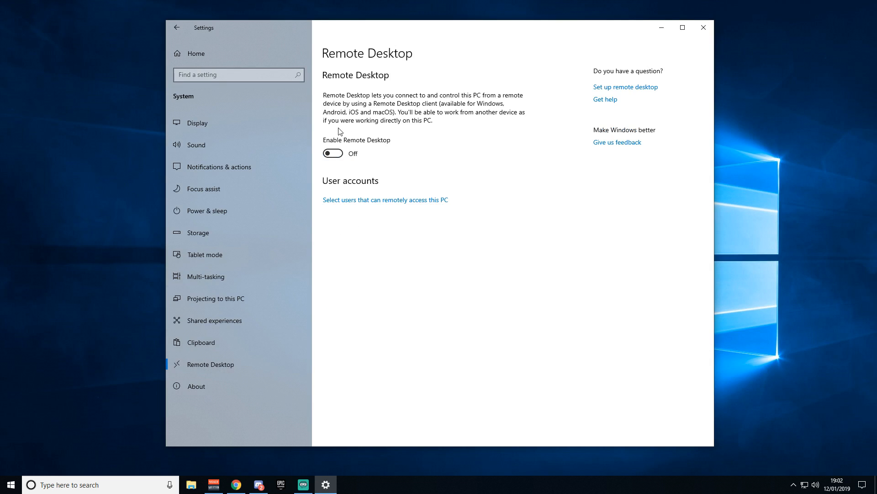
pyautogui.click(569, 256)
pyautogui.click(258, 53)
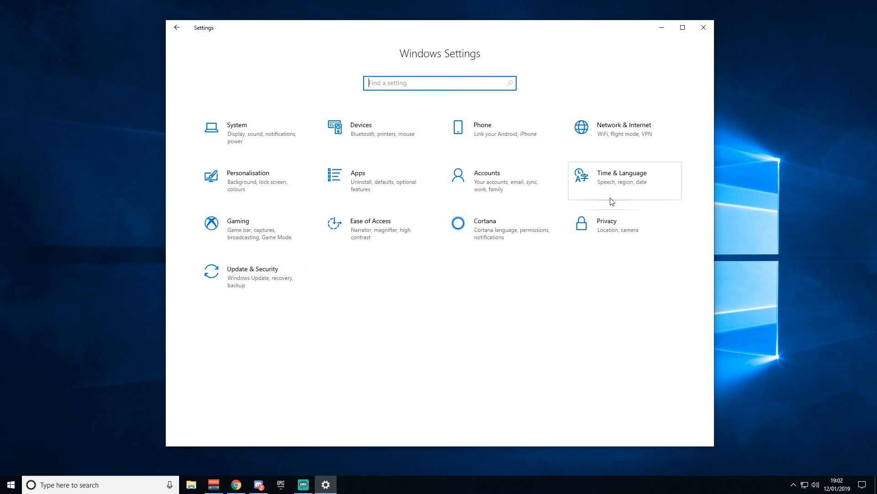
# Step: Change the desktop background from a picture to a solid custom near-black colour
pyautogui.click(259, 177)
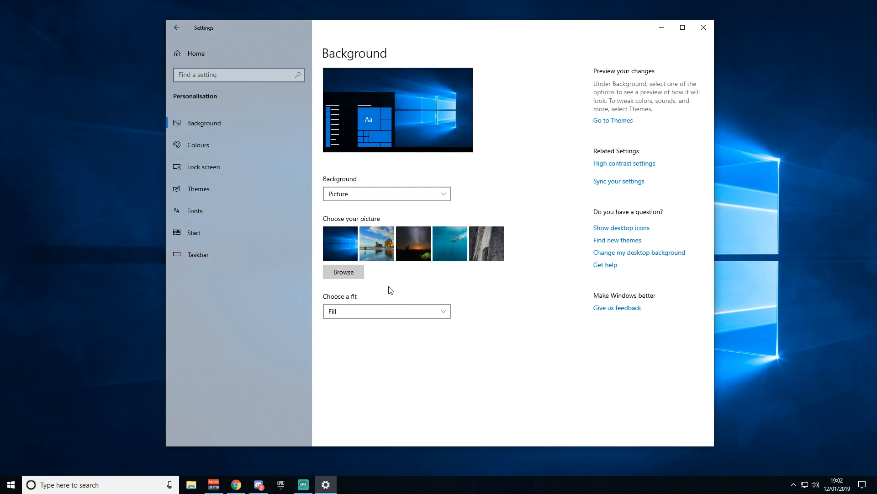
pyautogui.click(395, 199)
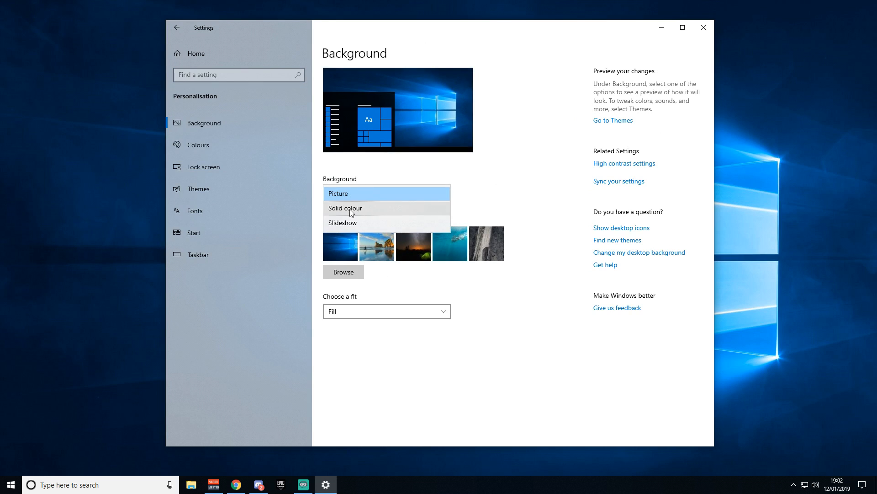
pyautogui.click(346, 209)
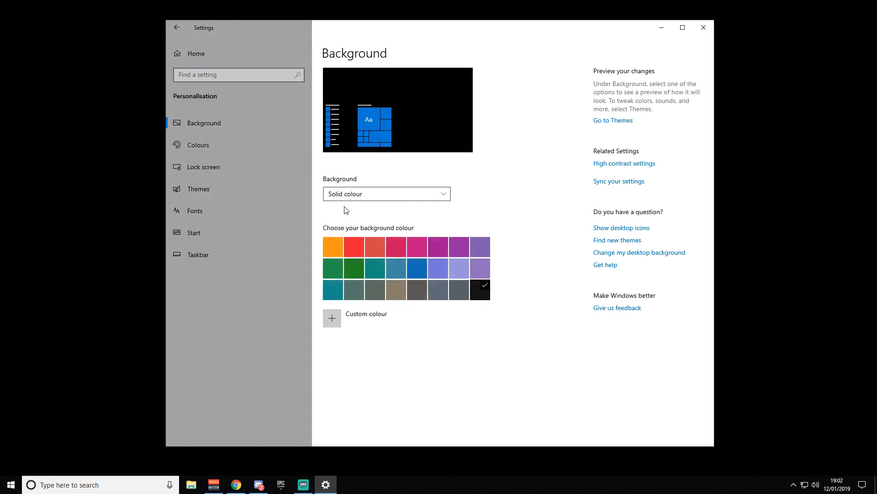
pyautogui.click(378, 314)
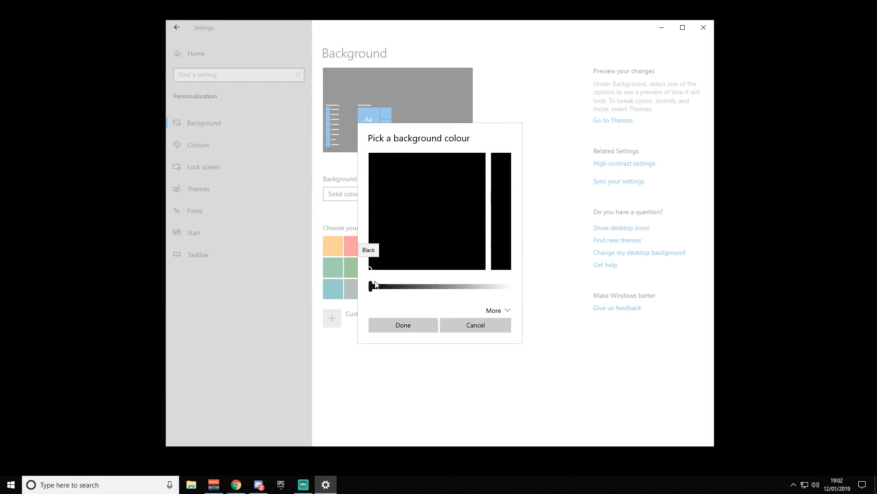
pyautogui.click(412, 325)
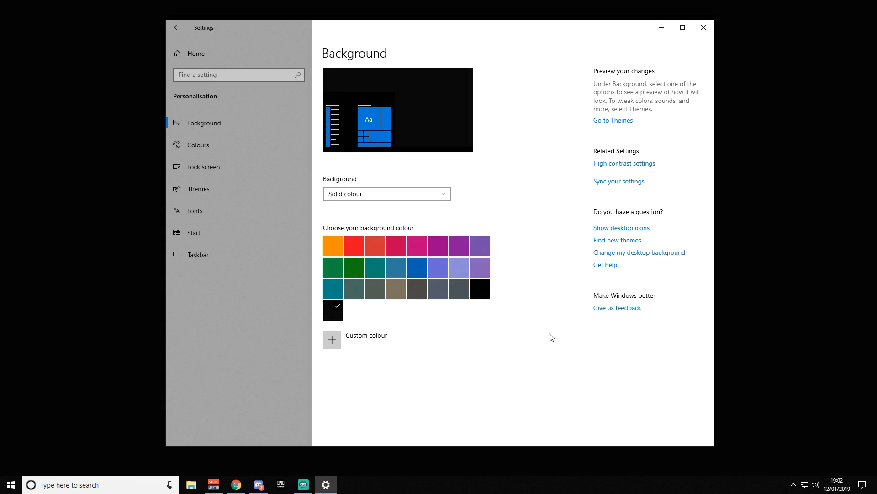
pyautogui.click(804, 202)
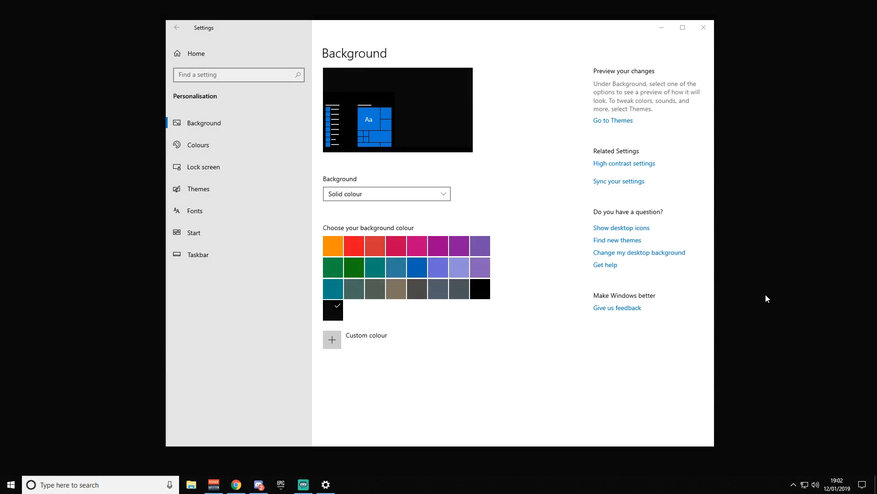
pyautogui.click(504, 130)
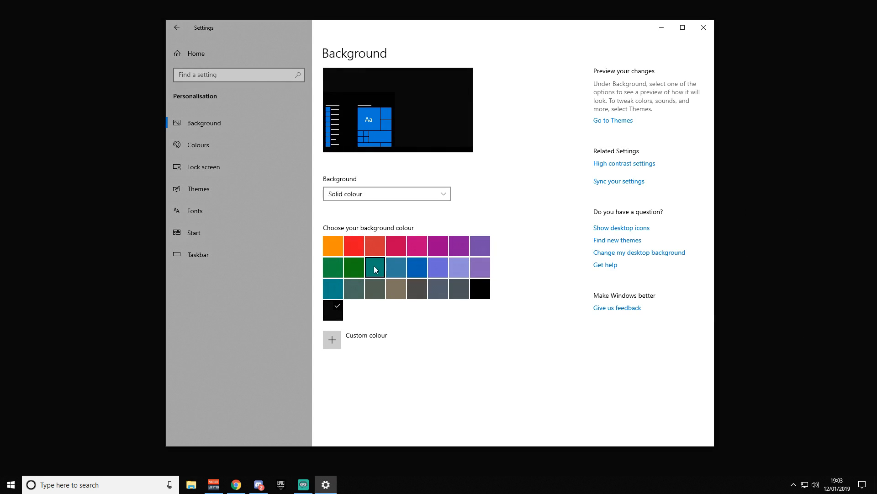
pyautogui.click(334, 340)
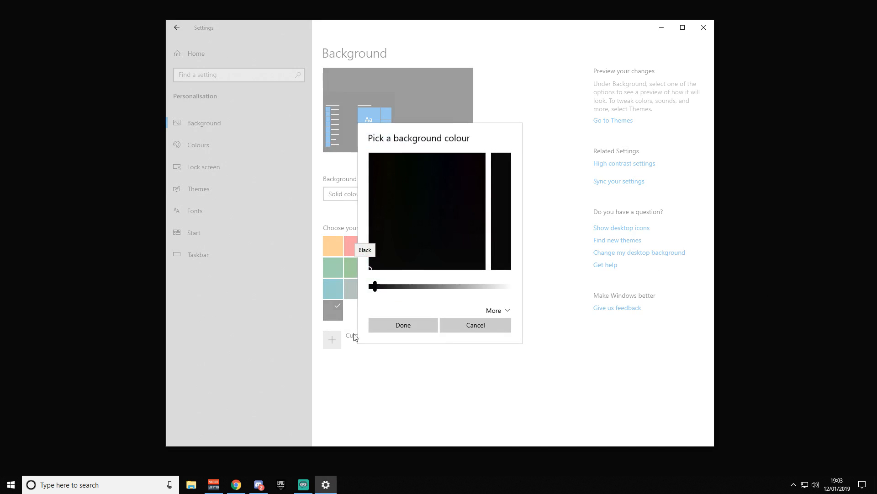
pyautogui.click(402, 327)
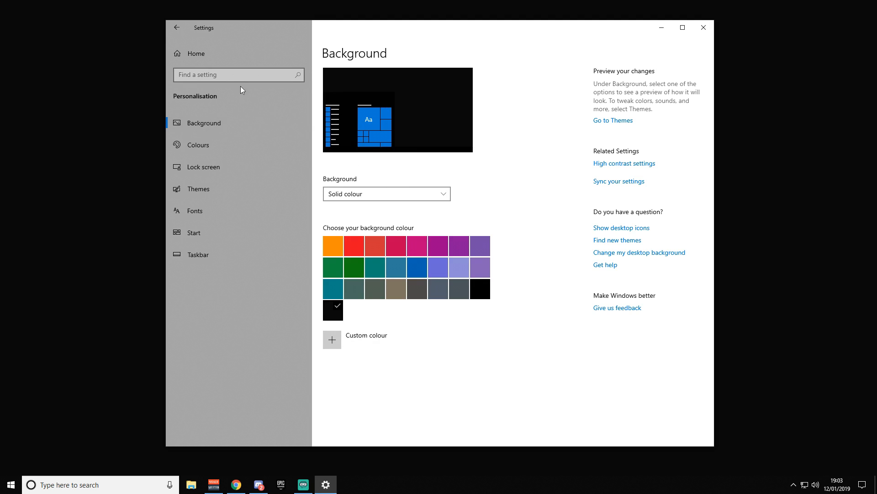
# Step: Set the accent colour to the dark grey from the recent colours, and return to the settings overview
pyautogui.click(220, 140)
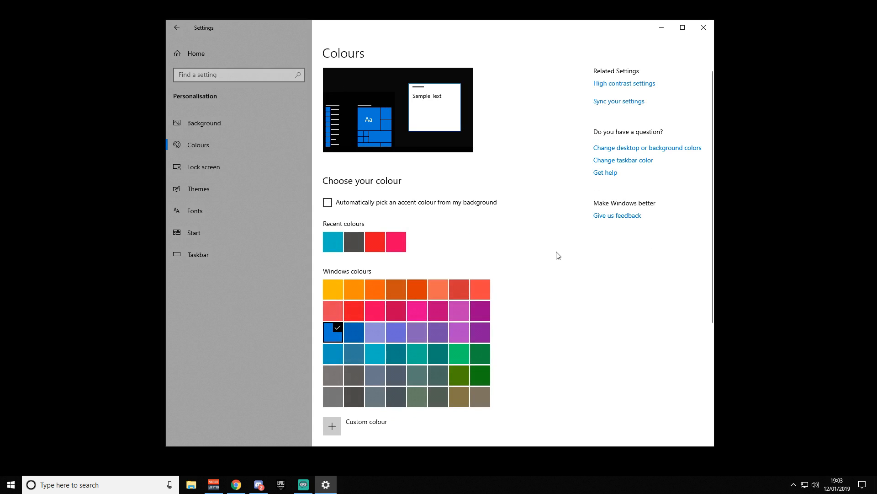
pyautogui.click(378, 242)
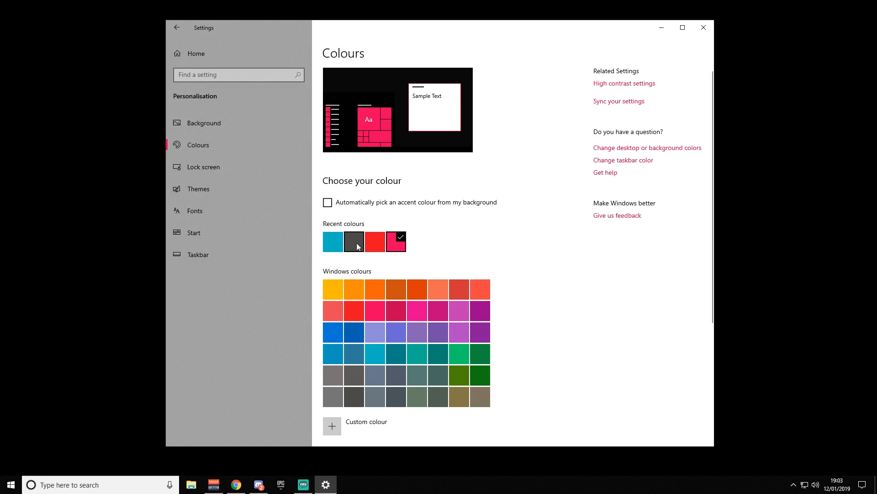
pyautogui.click(353, 243)
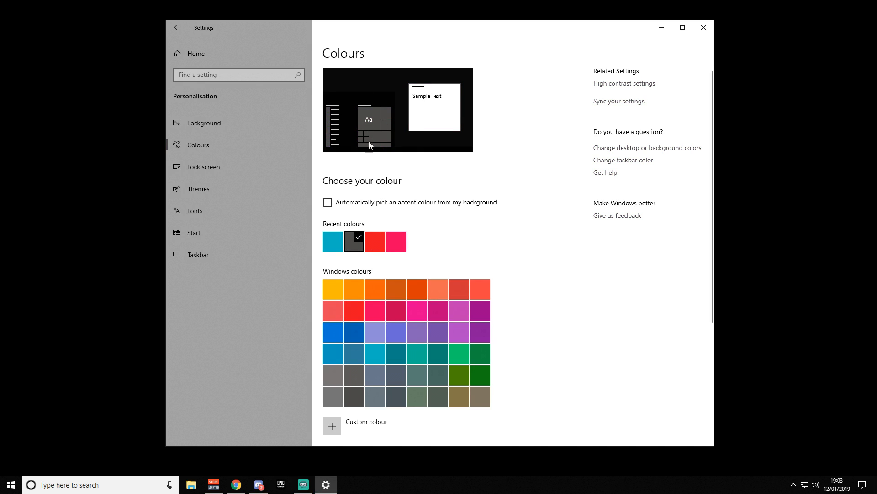
pyautogui.click(196, 55)
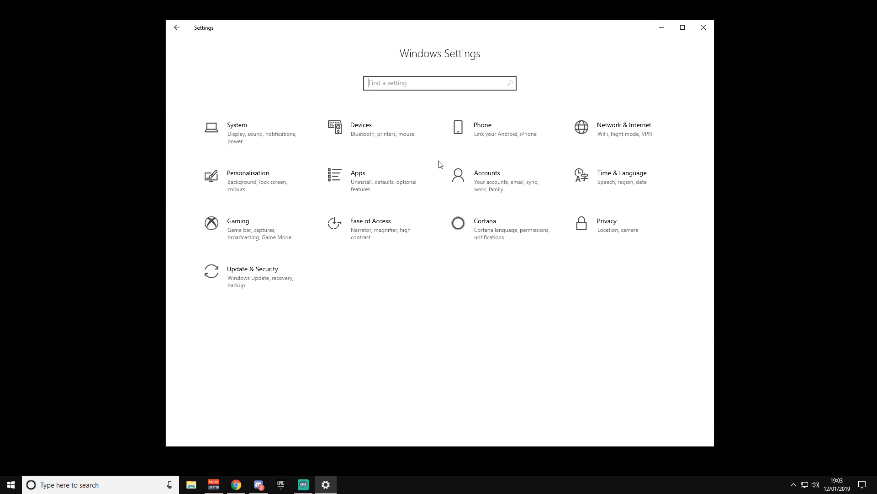
# Step: In the offline maps settings, turn off downloads over metered connections and automatic map updates
pyautogui.click(425, 170)
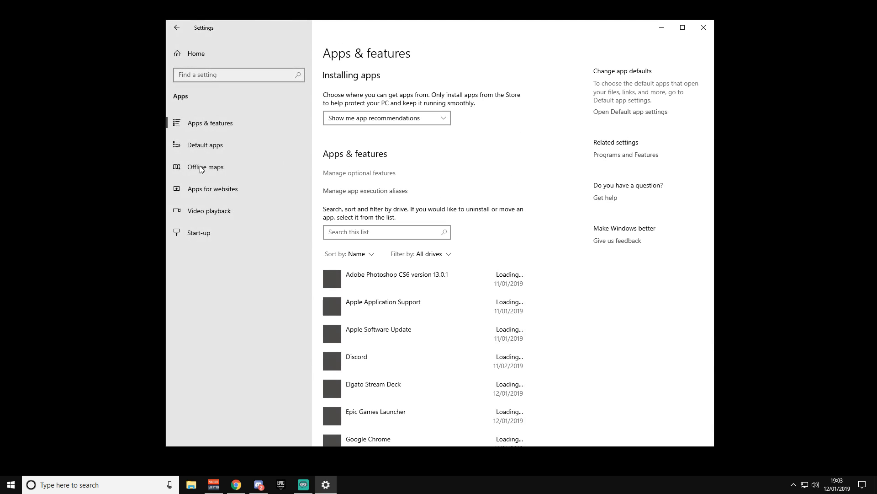
pyautogui.click(201, 168)
pyautogui.click(340, 312)
pyautogui.click(348, 311)
pyautogui.click(332, 393)
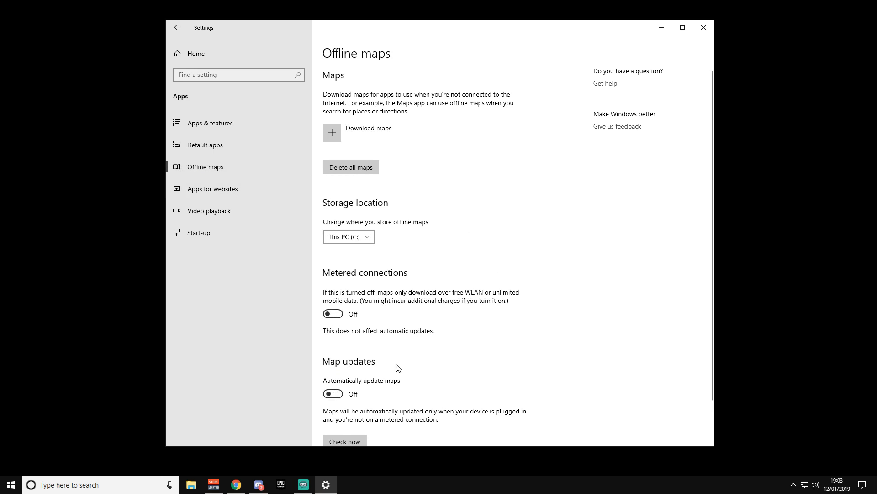
# Step: Delete all downloaded offline maps
pyautogui.scroll(-2, 529, 349)
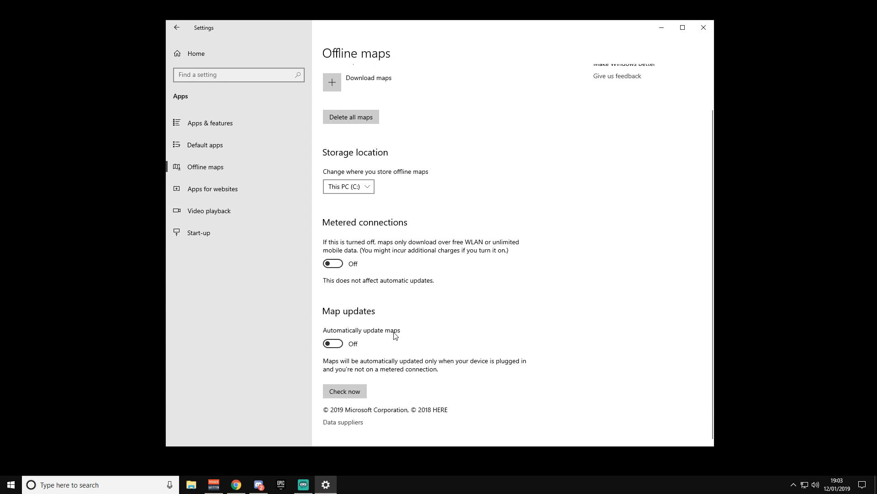
pyautogui.scroll(2, 368, 261)
pyautogui.click(358, 168)
pyautogui.click(389, 142)
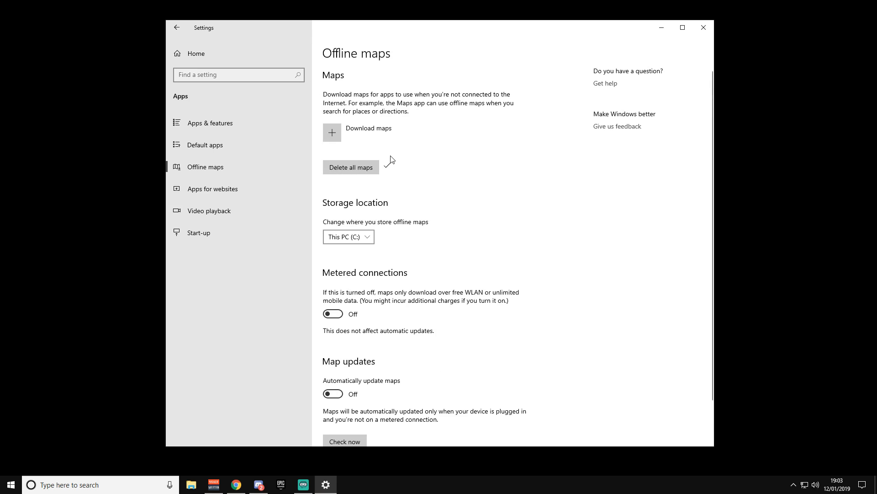
# Step: Turn off the website associations for Maps (maps.windows.com) and Microsoft Edge (share.microsoft.com), and return to the settings overview
pyautogui.click(223, 191)
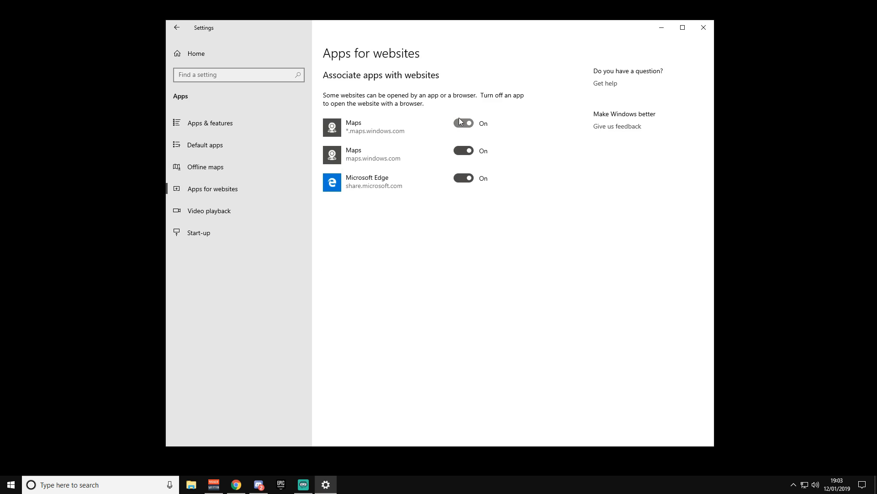
pyautogui.click(480, 149)
pyautogui.click(464, 178)
pyautogui.click(204, 48)
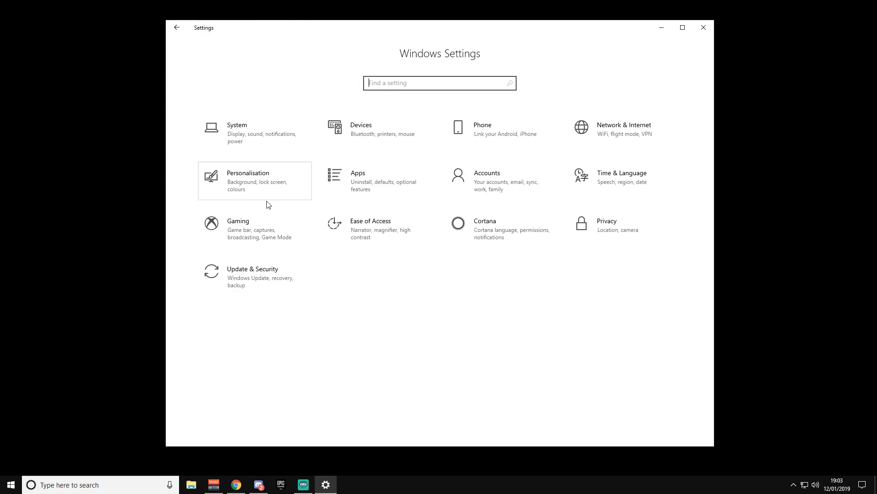
# Step: Open the Gaming settings and examine the Game bar options and its keyboard shortcuts
pyautogui.click(255, 223)
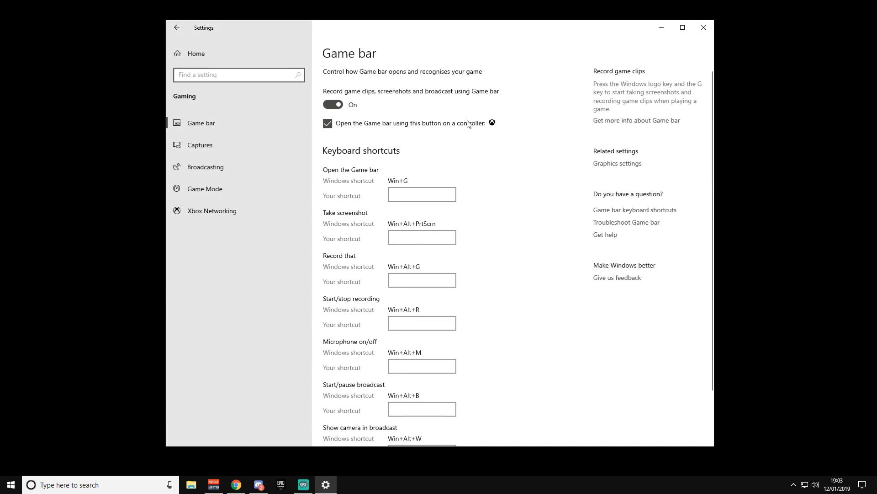
pyautogui.scroll(-3, 542, 178)
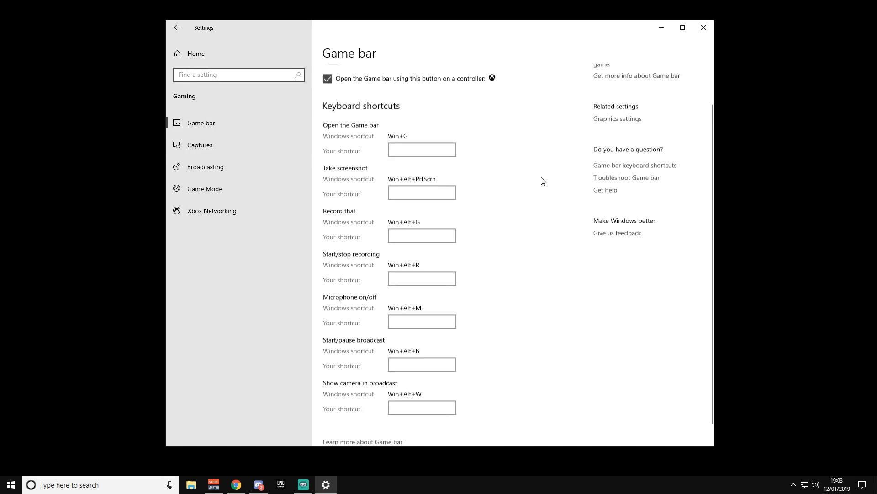
pyautogui.click(223, 122)
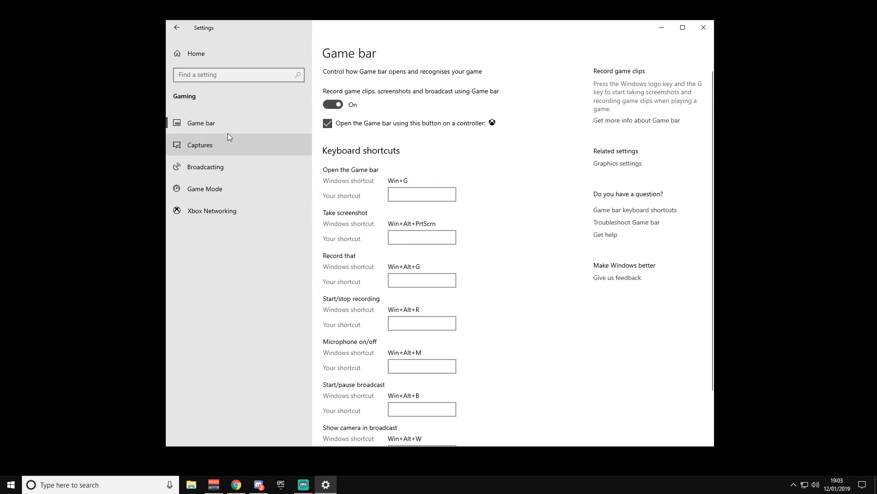
# Step: Turn off recording and broadcasting with the Game bar, and disable opening it with the controller button
pyautogui.click(332, 105)
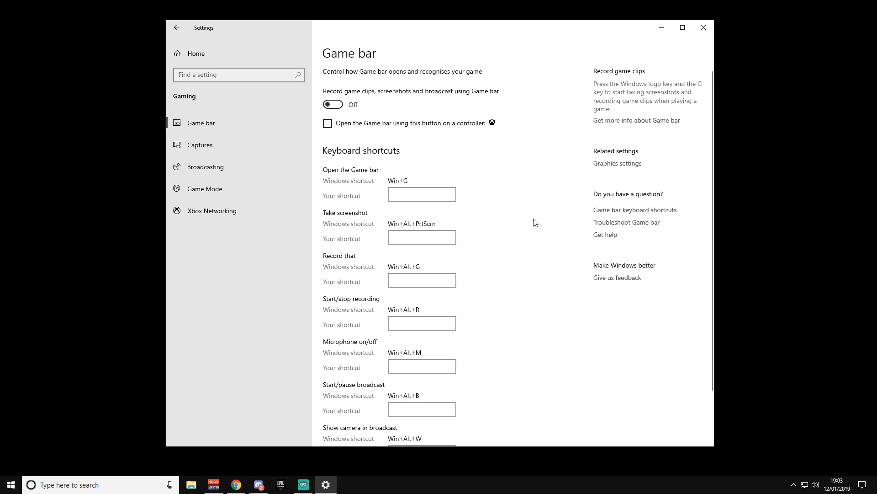
pyautogui.scroll(-3, 535, 222)
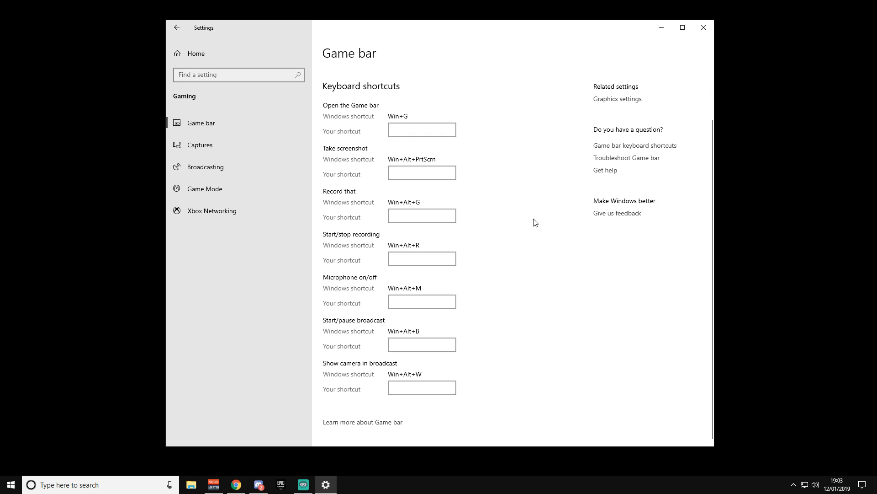
pyautogui.scroll(3, 539, 199)
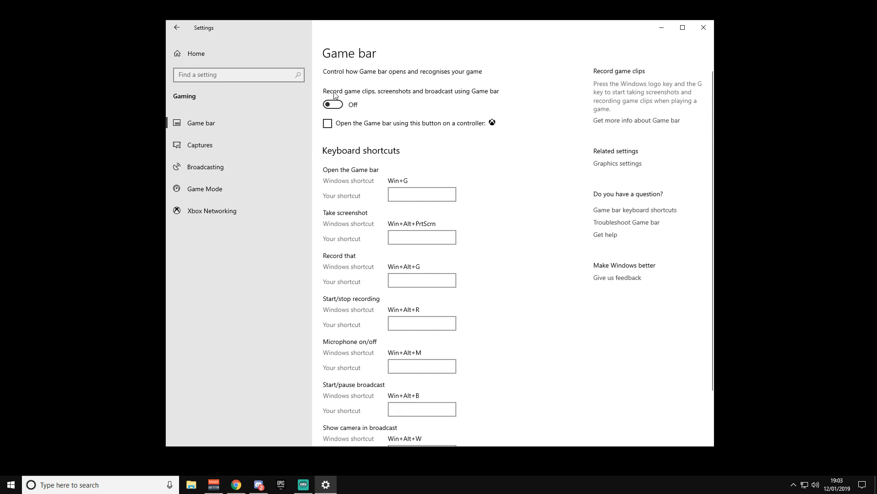
# Step: In the Captures settings, turn off game audio and mouse cursor recording and limit recordings to 30 minutes
pyautogui.click(239, 138)
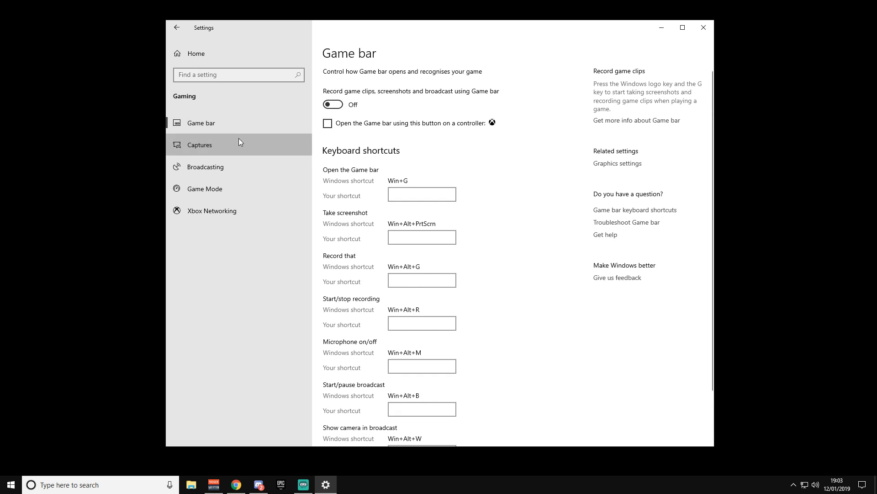
pyautogui.click(332, 321)
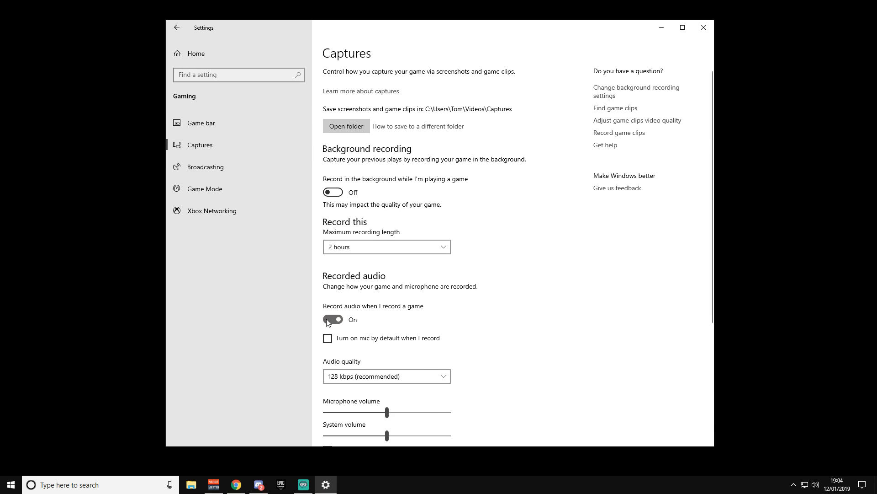
pyautogui.scroll(-3, 480, 310)
pyautogui.click(327, 416)
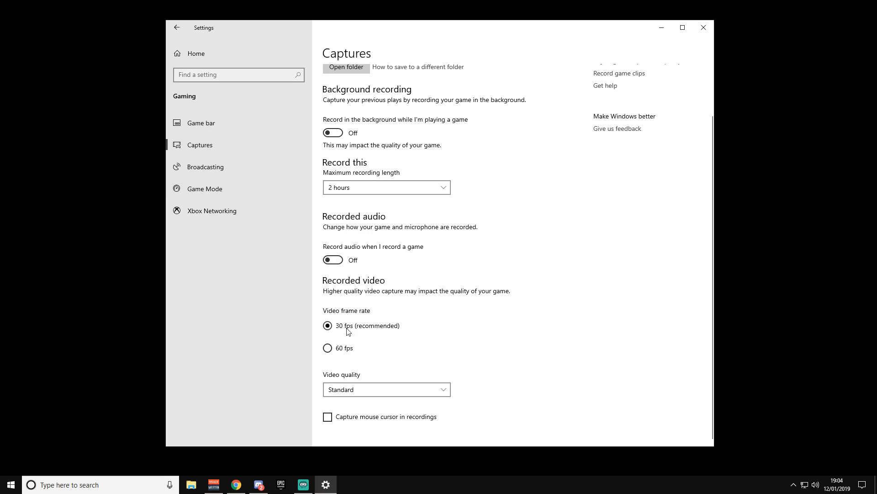
pyautogui.click(341, 188)
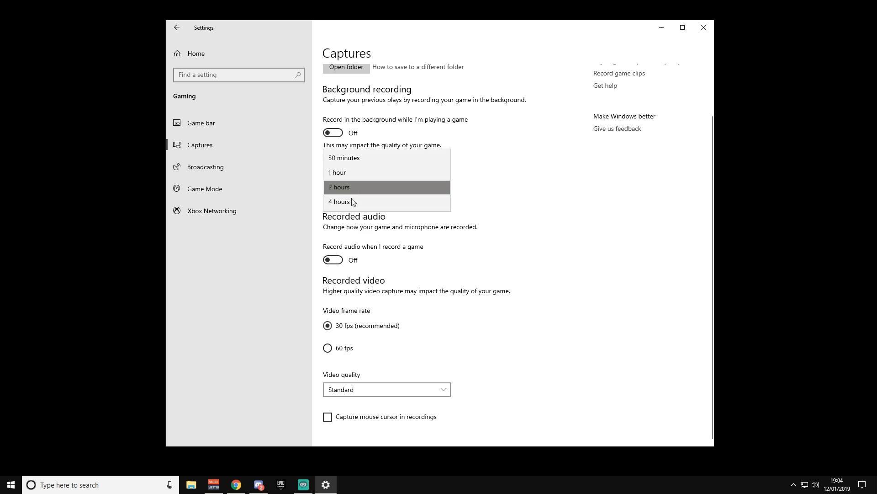
pyautogui.click(355, 160)
# Step: Turn off audio recording for broadcasts, and turn off Game Mode
pyautogui.click(230, 170)
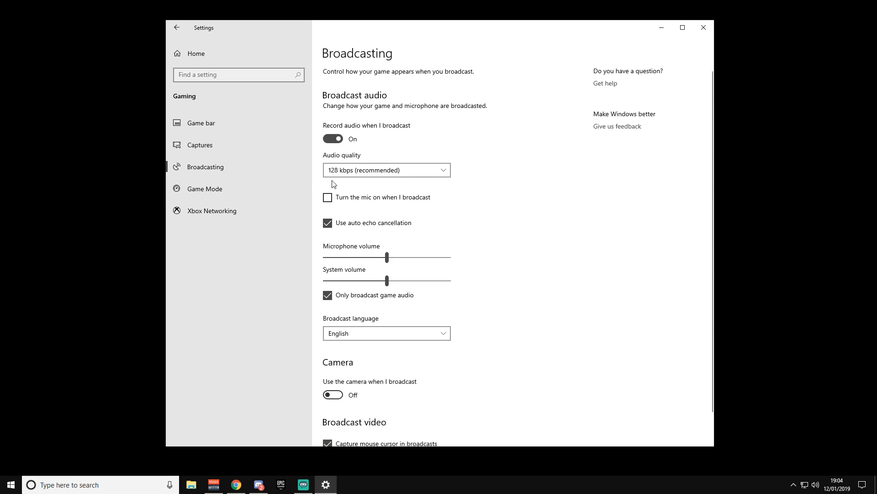
pyautogui.click(334, 139)
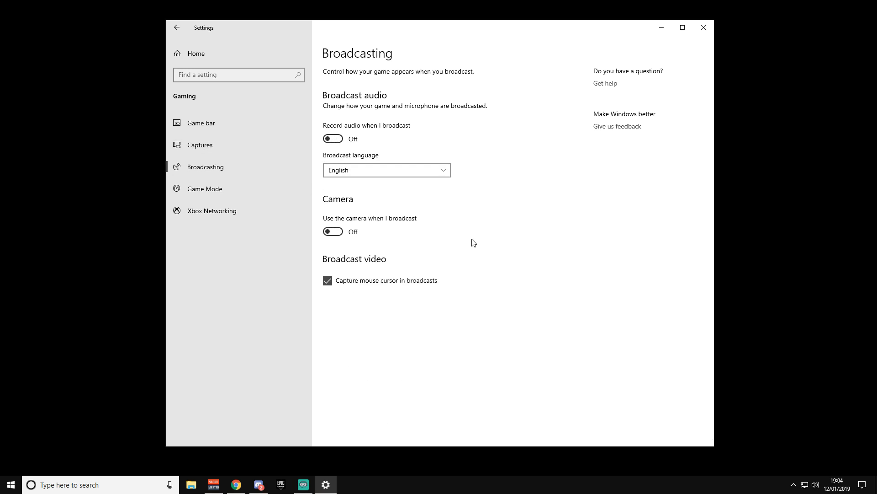
pyautogui.click(217, 185)
pyautogui.click(331, 105)
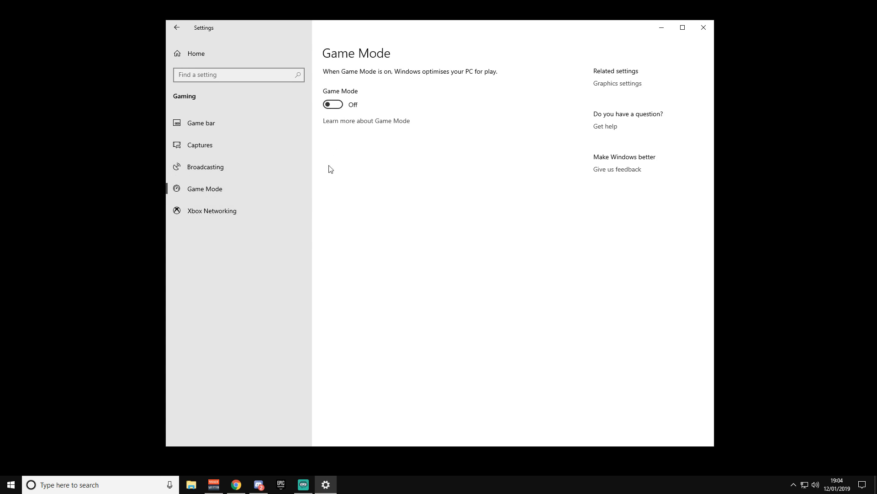
# Step: Check the Xbox Networking connection status and return to the settings overview
pyautogui.click(222, 208)
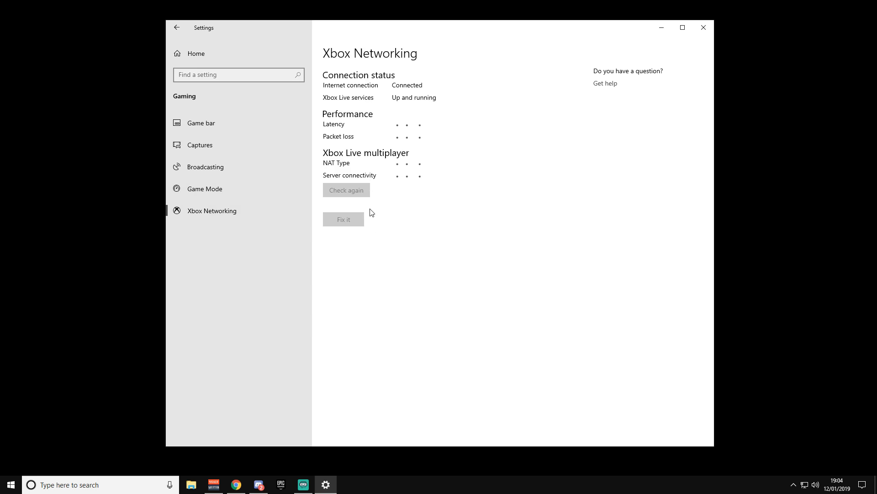
pyautogui.click(197, 49)
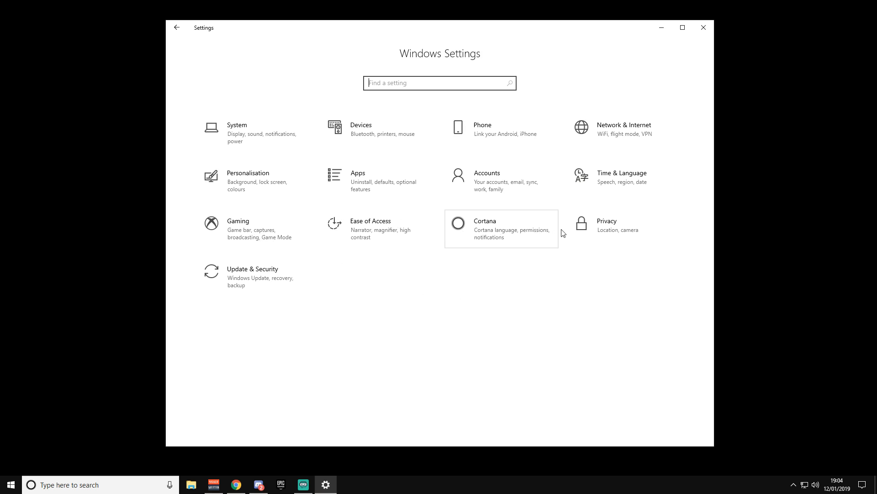
# Step: In the general privacy options, turn off website access to the language list, app launch tracking and suggested content in Settings
pyautogui.click(642, 225)
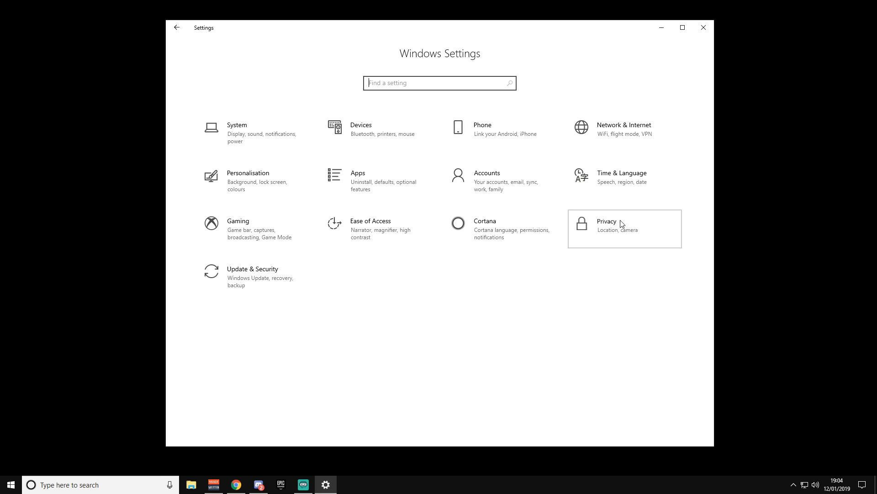
pyautogui.click(212, 154)
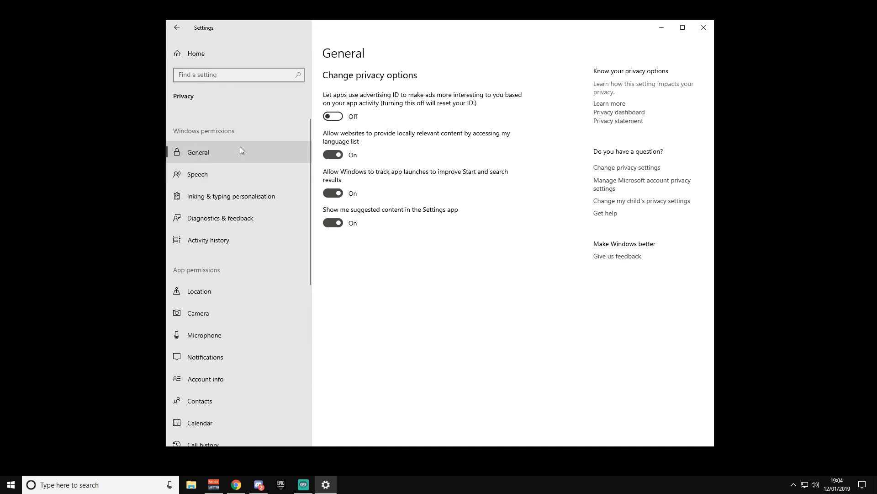
pyautogui.click(337, 156)
pyautogui.click(337, 194)
pyautogui.click(331, 221)
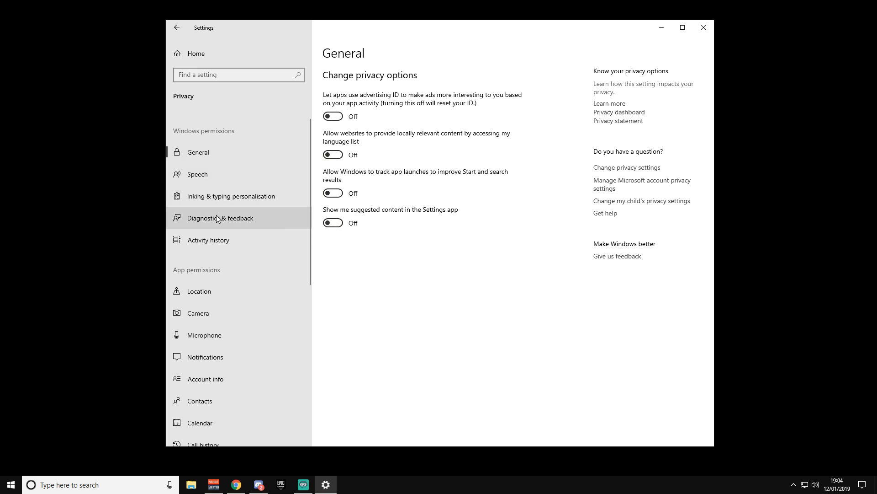
# Step: In the Diagnostics & feedback privacy settings, limit the diagnostic data sent to Microsoft to Basic
pyautogui.click(249, 217)
pyautogui.scroll(-2, 535, 264)
pyautogui.scroll(2, 457, 206)
pyautogui.click(328, 151)
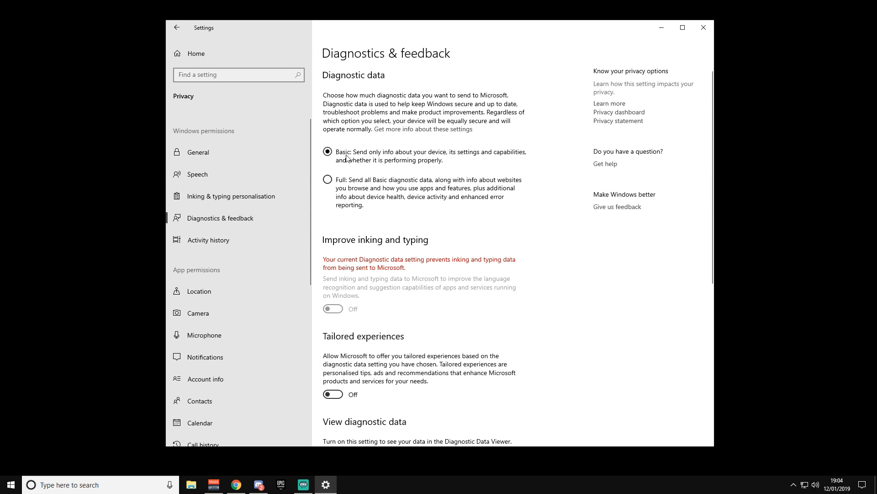
# Step: Delete the diagnostic data collected about this device and set the feedback frequency to Never
pyautogui.scroll(-5, 499, 371)
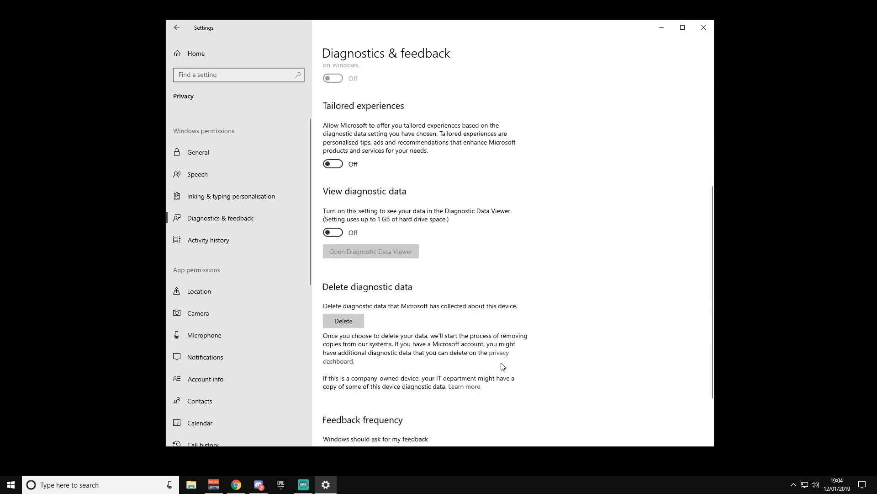
pyautogui.click(351, 240)
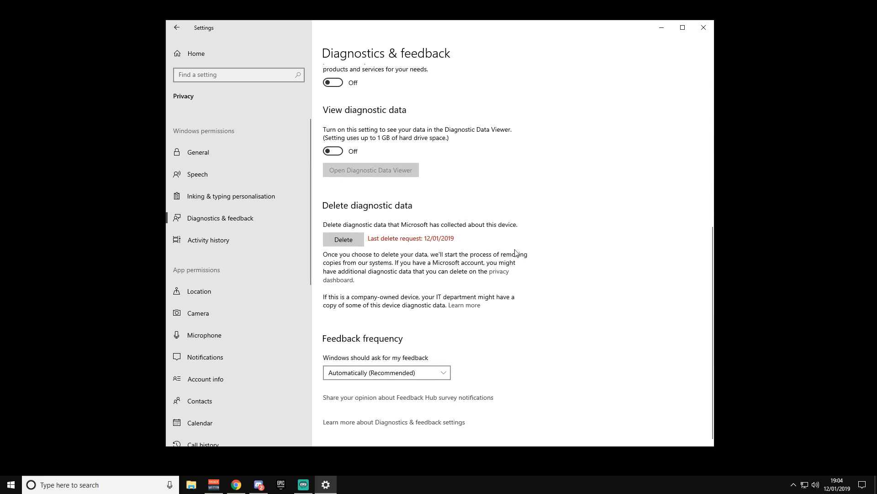
pyautogui.click(412, 370)
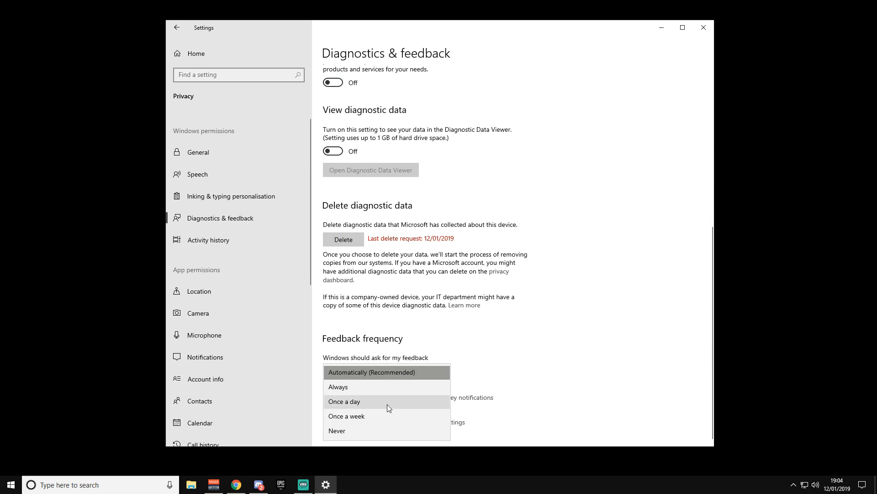
pyautogui.click(377, 430)
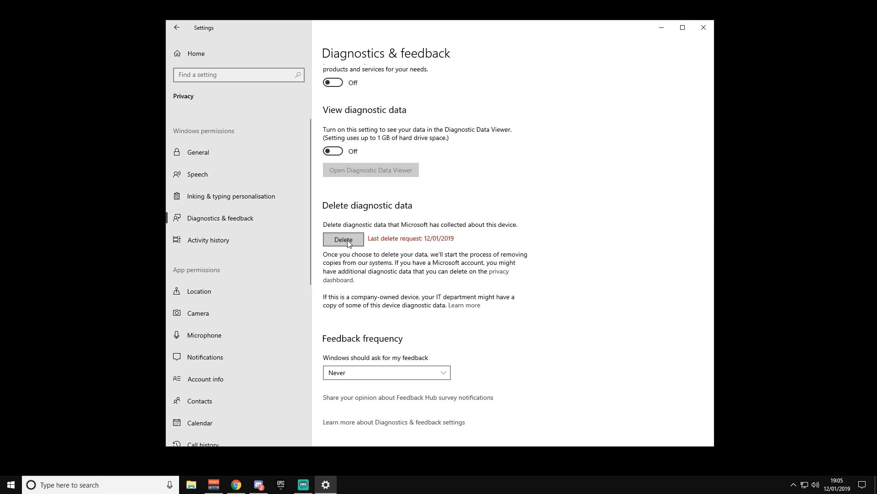
# Step: Review the location privacy settings and app permissions, and clear the location history on this device
pyautogui.click(201, 291)
pyautogui.scroll(-6, 490, 233)
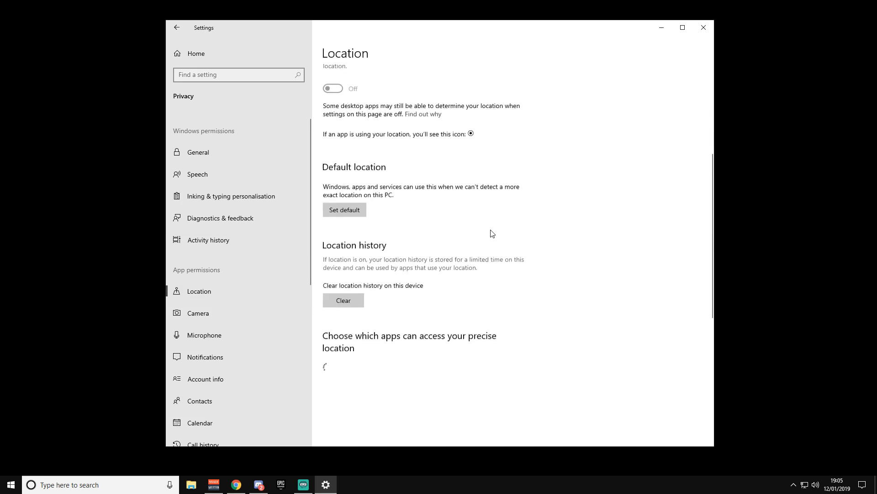
pyautogui.scroll(-1, 405, 211)
pyautogui.scroll(2, 402, 214)
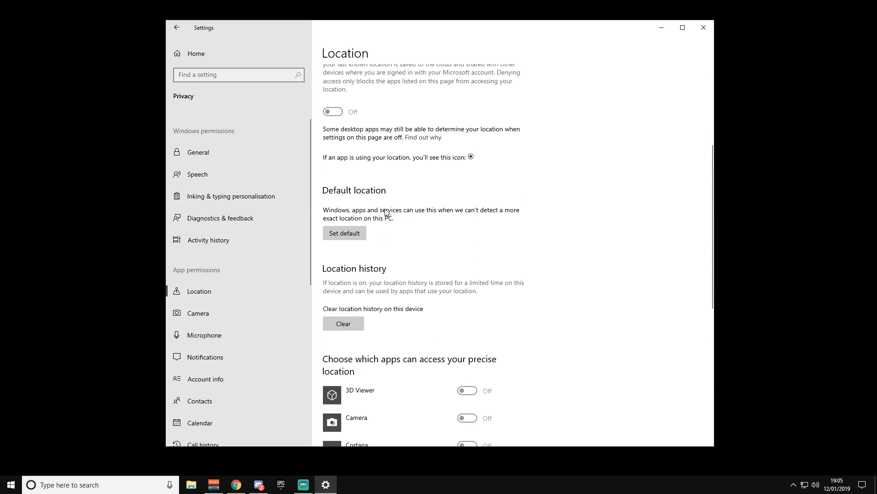
pyautogui.scroll(-7, 449, 227)
pyautogui.scroll(6, 462, 245)
pyautogui.scroll(-6, 476, 280)
pyautogui.scroll(5, 476, 278)
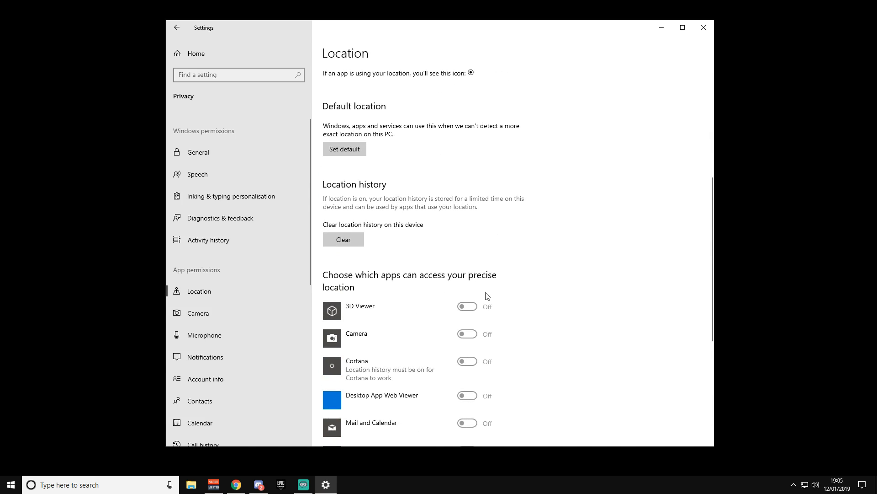
pyautogui.click(343, 239)
pyautogui.scroll(-2, 481, 247)
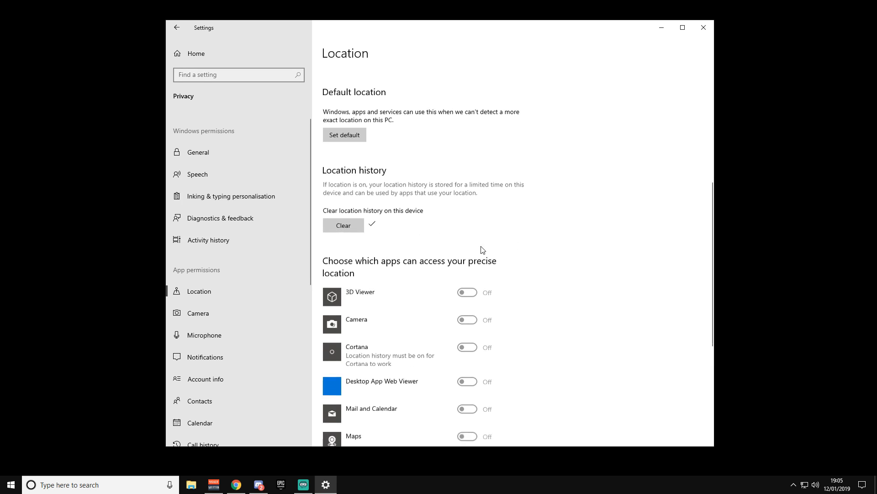
# Step: Review the apps' camera permissions and turn off camera access for this device
pyautogui.click(204, 315)
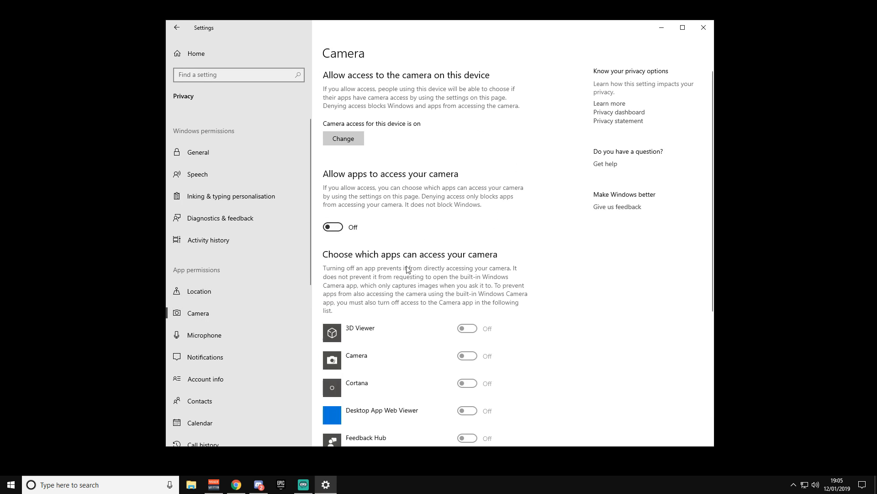
pyautogui.scroll(-2, 376, 262)
pyautogui.scroll(-4, 376, 262)
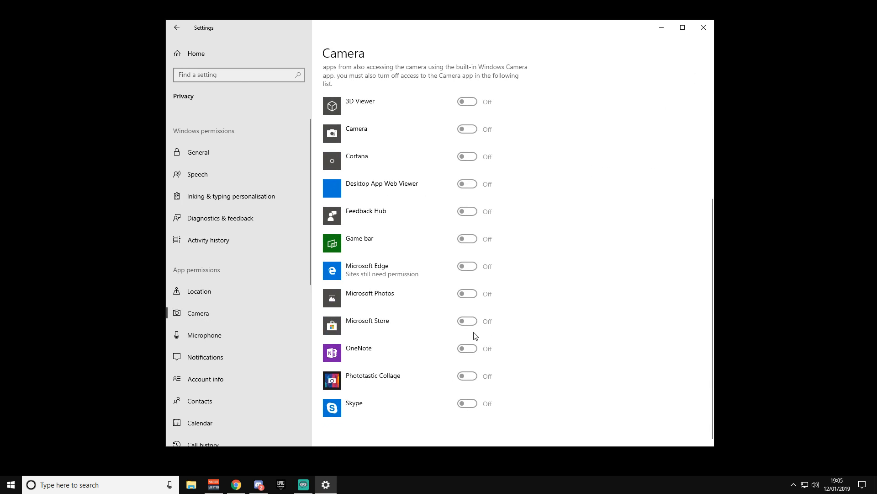
pyautogui.scroll(5, 473, 336)
pyautogui.click(346, 140)
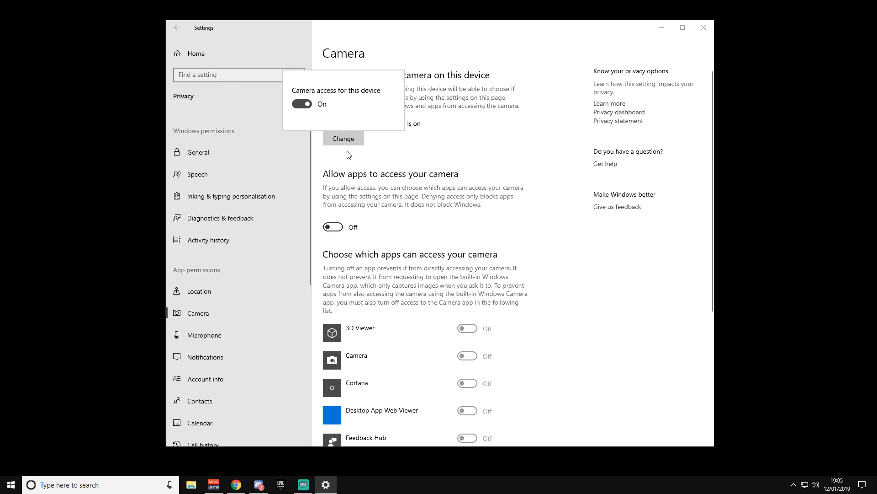
pyautogui.click(302, 104)
pyautogui.click(490, 194)
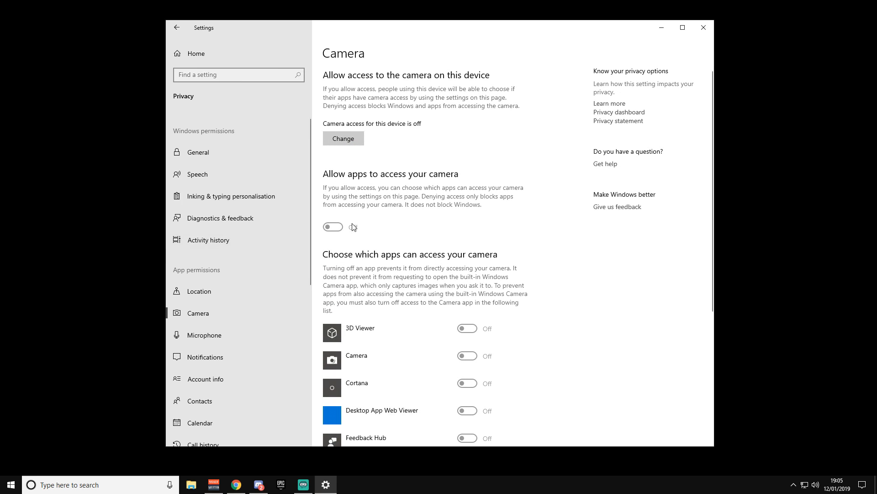
# Step: Close the settings window and open the advanced system settings from the properties of This PC
pyautogui.click(704, 28)
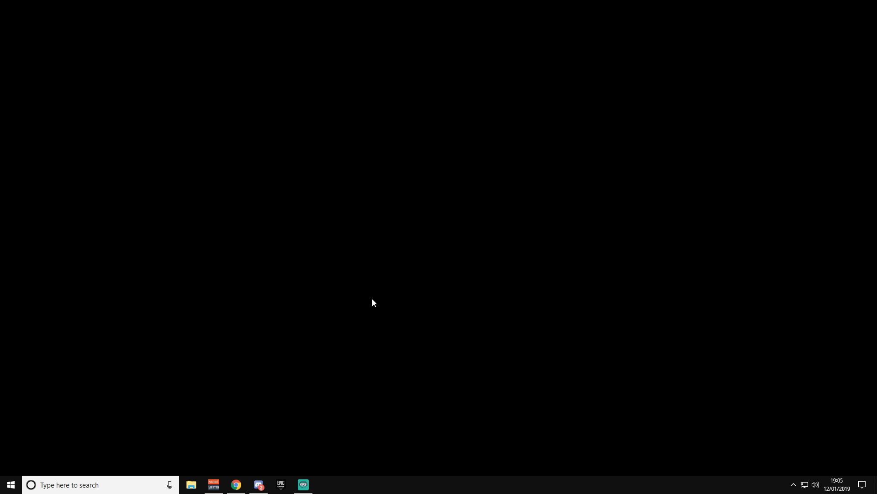
pyautogui.press('super')
pyautogui.write('this pc')
pyautogui.rightClick(65, 238)
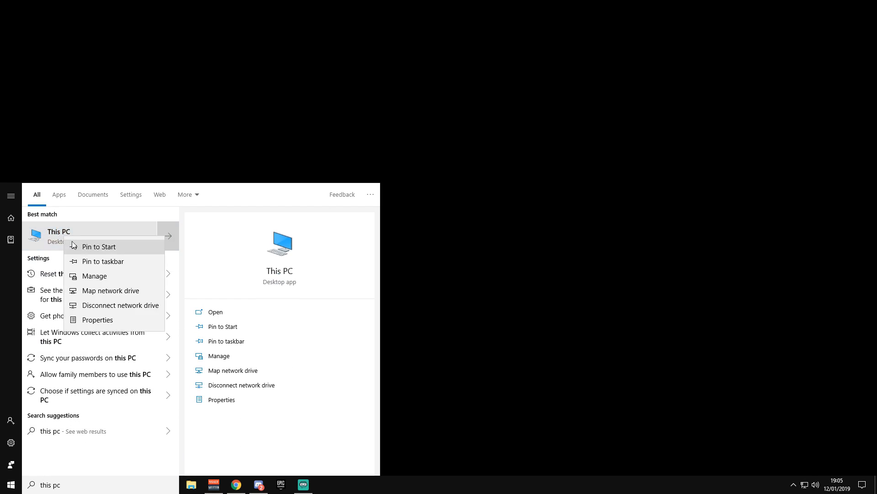
pyautogui.click(107, 322)
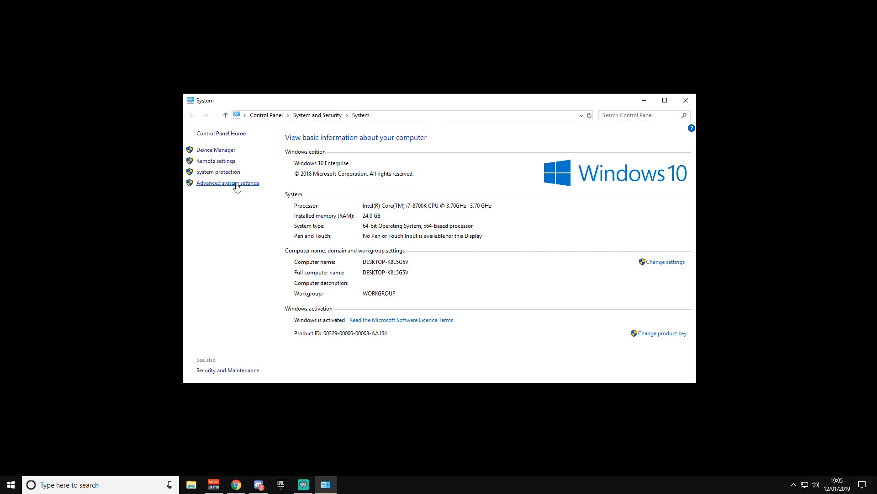
pyautogui.click(237, 185)
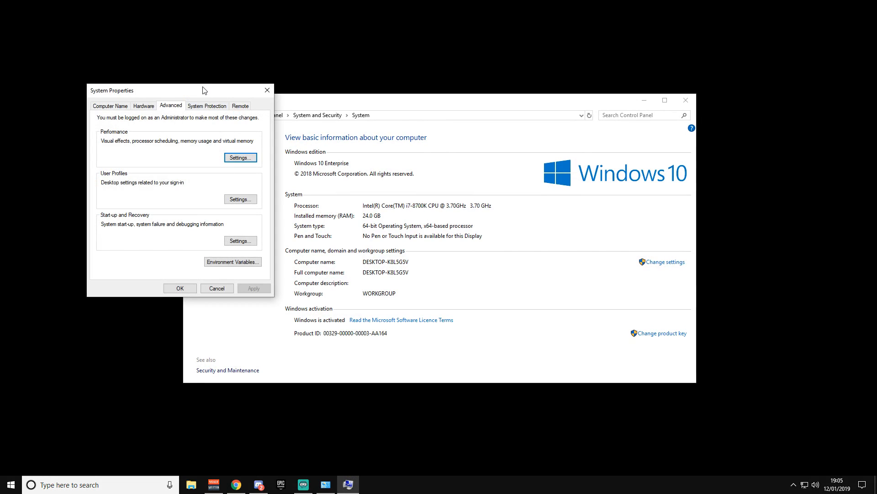
# Step: Open the performance settings, close the System window and place Performance Options beside System Properties
pyautogui.moveTo(197, 91); pyautogui.dragTo(344, 97)
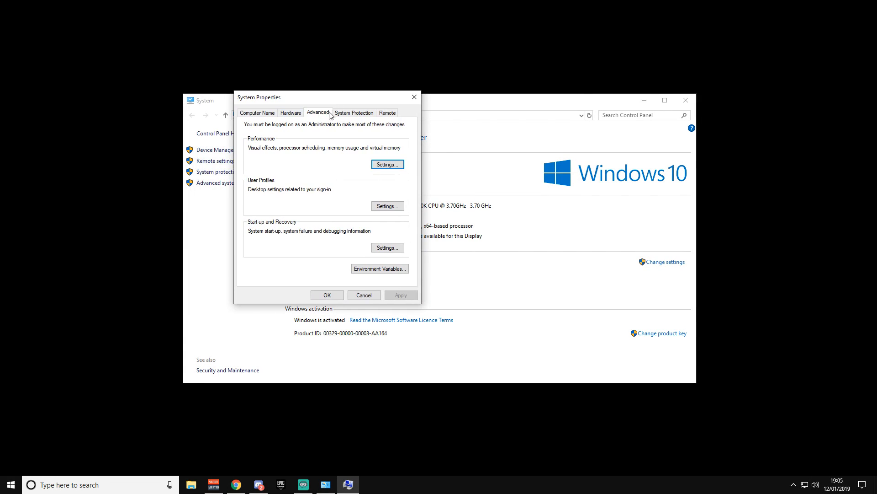
pyautogui.click(387, 164)
pyautogui.moveTo(313, 129); pyautogui.dragTo(714, 126)
pyautogui.moveTo(551, 97); pyautogui.dragTo(371, 108)
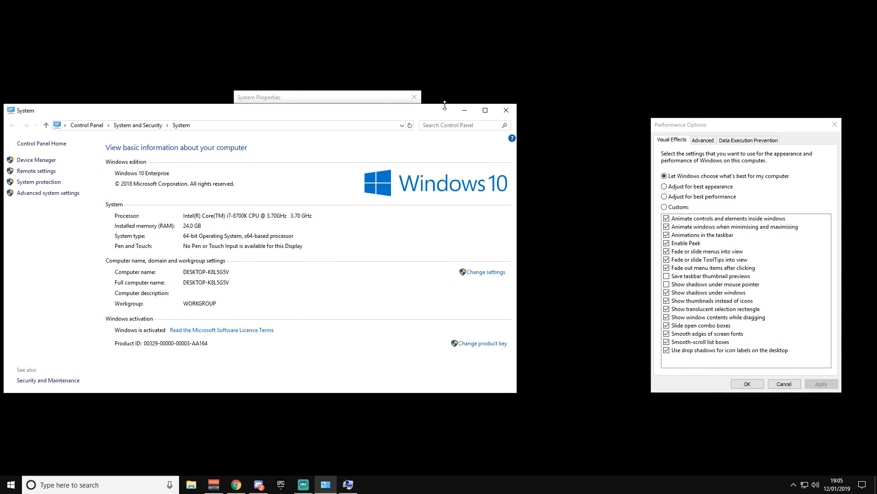
pyautogui.click(506, 110)
pyautogui.moveTo(716, 129); pyautogui.dragTo(565, 105)
# Step: Switch the visual effects to Custom and turn off every enabled effect in the list
pyautogui.click(513, 183)
pyautogui.click(516, 326)
pyautogui.click(515, 318)
pyautogui.click(515, 310)
pyautogui.click(515, 302)
pyautogui.click(515, 294)
pyautogui.click(515, 285)
pyautogui.click(515, 277)
pyautogui.click(515, 269)
pyautogui.click(515, 244)
pyautogui.click(515, 236)
pyautogui.click(515, 228)
pyautogui.click(515, 219)
pyautogui.click(515, 211)
pyautogui.click(515, 203)
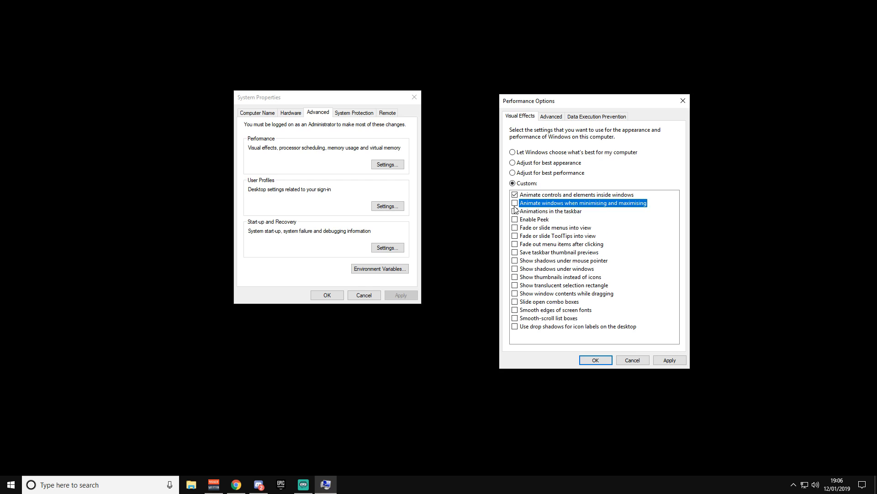
pyautogui.click(515, 195)
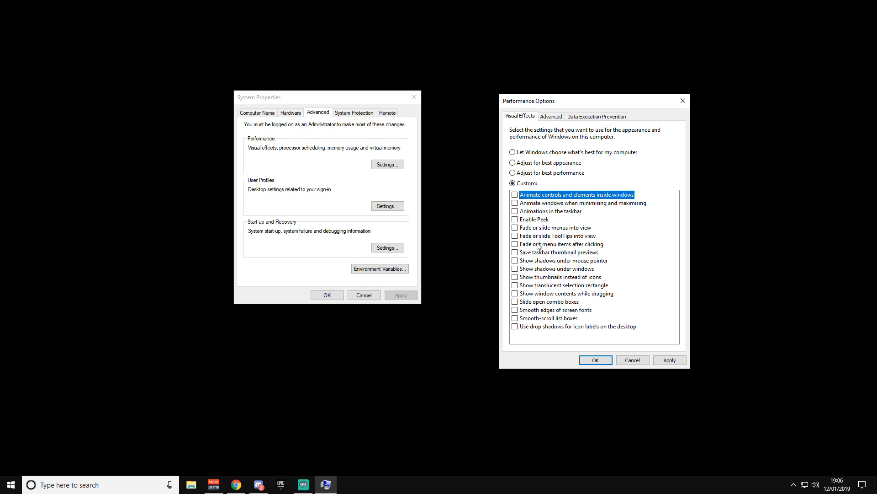
# Step: Enable only smooth edges of screen fonts and thumbnails instead of icons, apply the visual effects and close System Properties
pyautogui.click(515, 310)
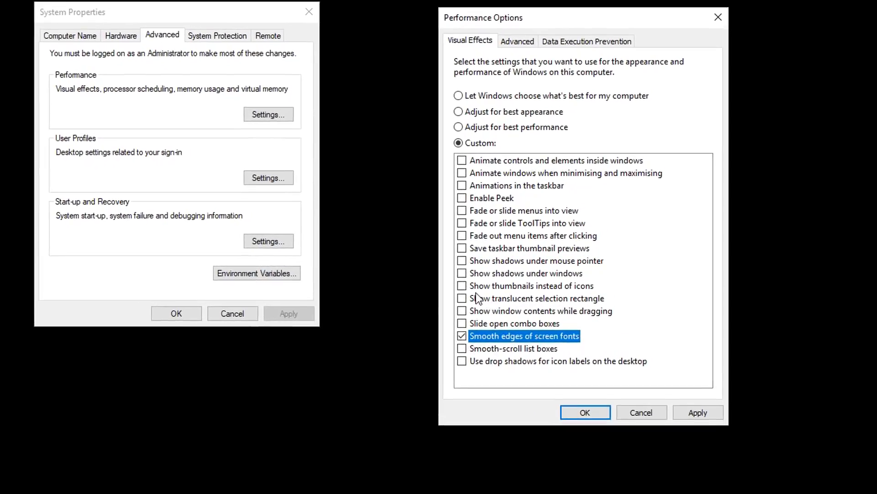
pyautogui.click(476, 287)
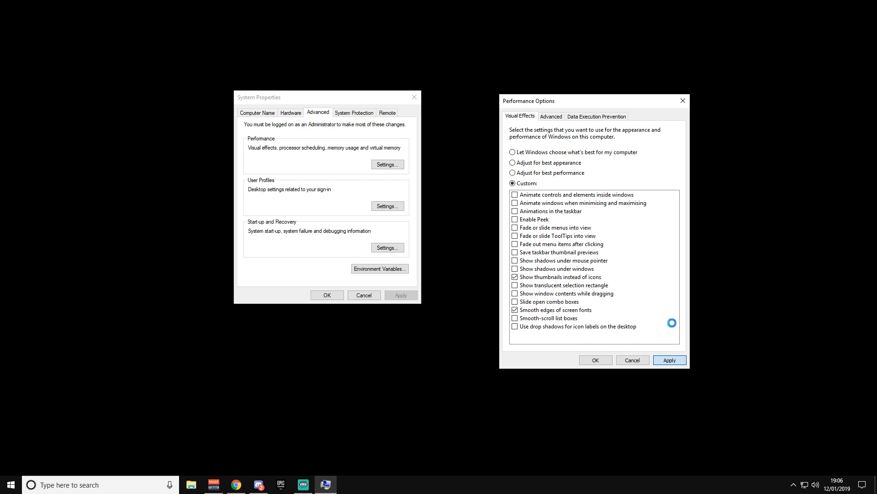
pyautogui.click(598, 361)
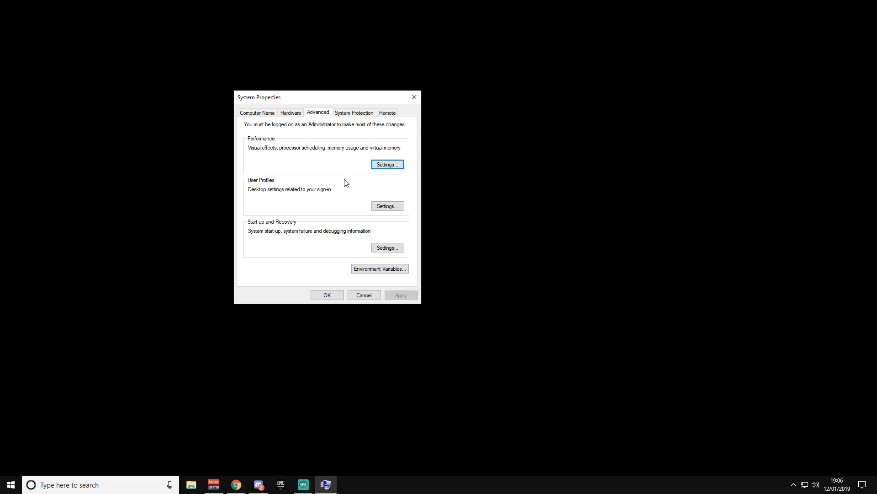
pyautogui.press('Escape')
pyautogui.click(9, 483)
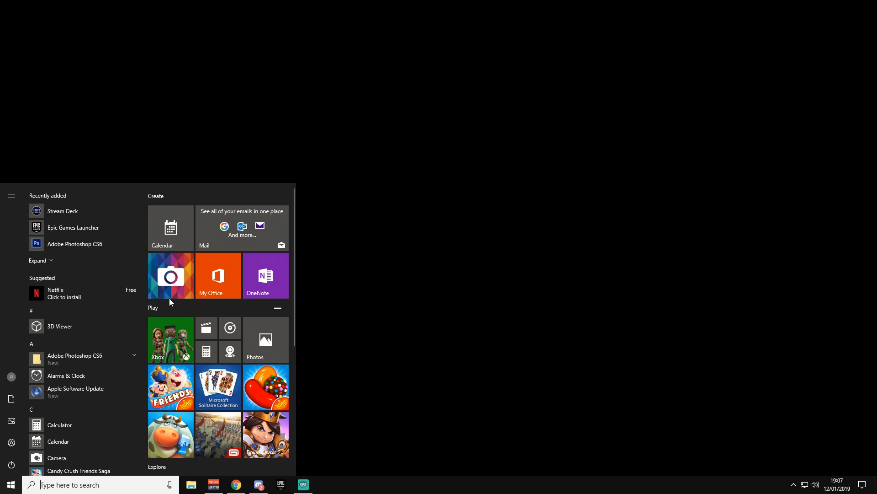
pyautogui.click(463, 356)
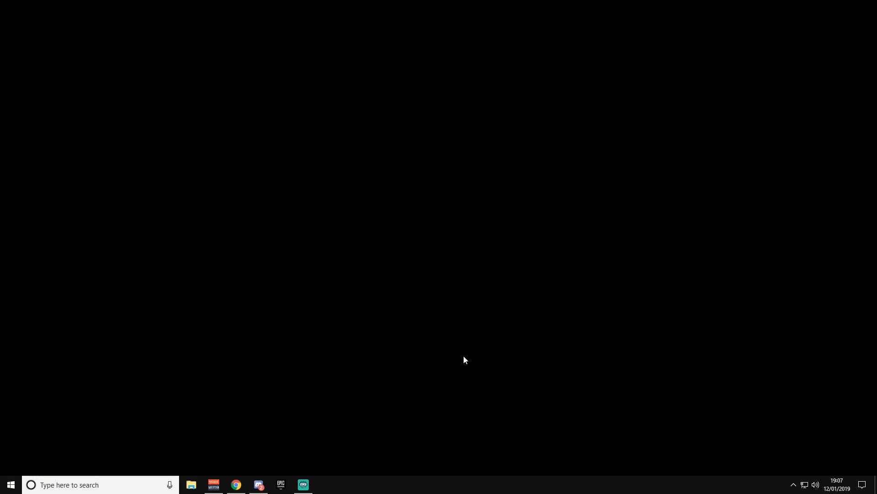
# Step: Open Task Manager and disable Apple Push in the start-up programs
pyautogui.rightClick(455, 489)
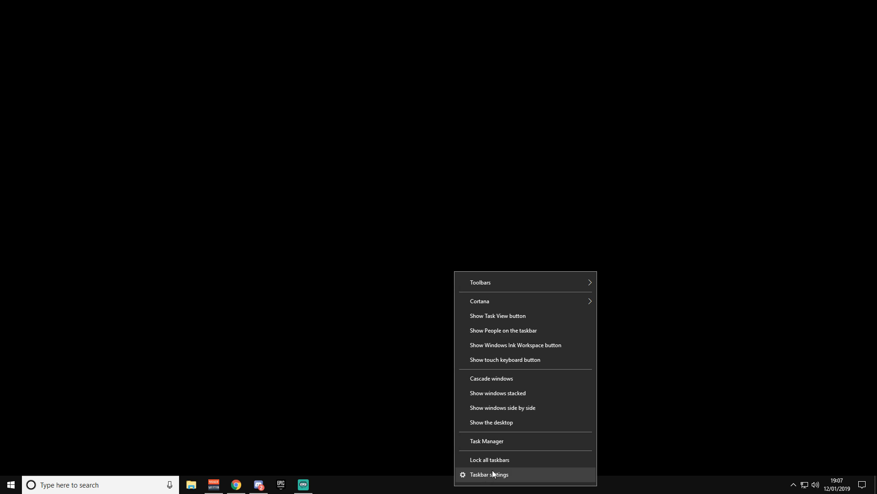
pyautogui.click(480, 440)
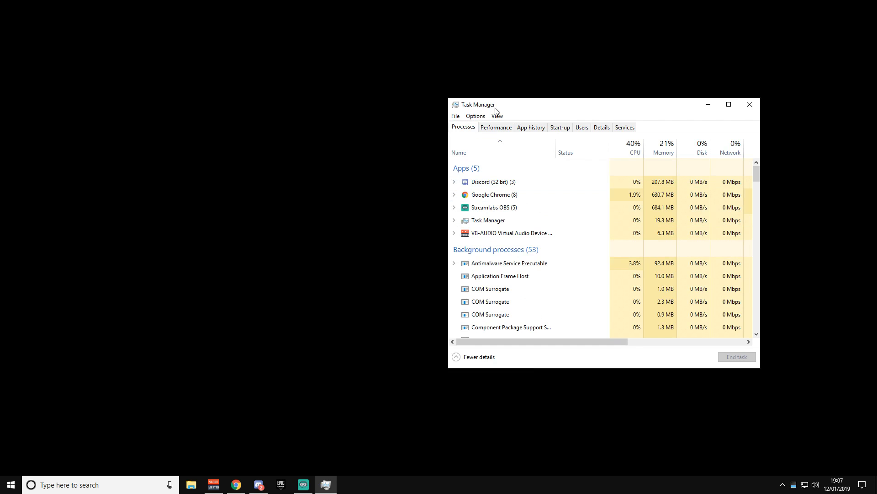
pyautogui.moveTo(496, 110); pyautogui.dragTo(420, 108)
pyautogui.click(485, 124)
pyautogui.click(429, 178)
pyautogui.click(661, 354)
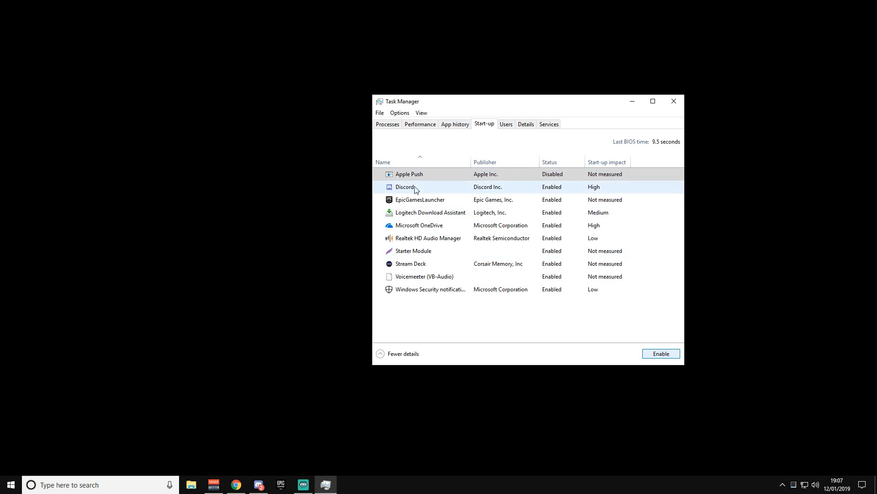
# Step: Disable EpicGamesLauncher, Logitech Download Assistant and Microsoft OneDrive in the start-up programs
pyautogui.click(564, 202)
pyautogui.click(658, 353)
pyautogui.click(519, 215)
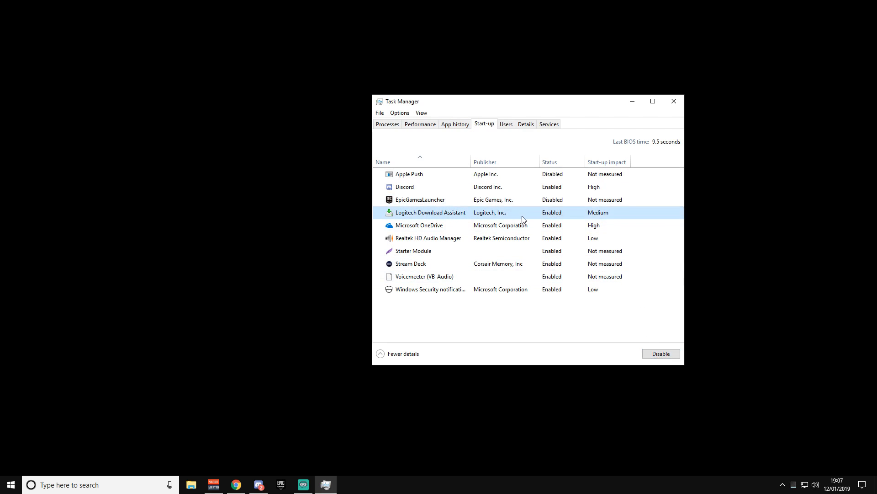
pyautogui.click(658, 353)
pyautogui.click(430, 225)
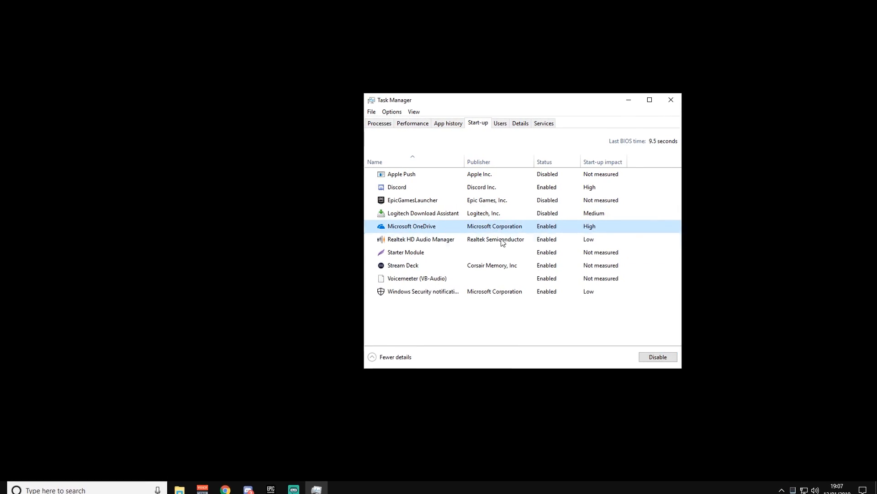
pyautogui.click(646, 356)
# Step: Review the start-up programs from Realtek HD Audio Manager to Windows Security notification and the app history, and close Task Manager
pyautogui.click(489, 240)
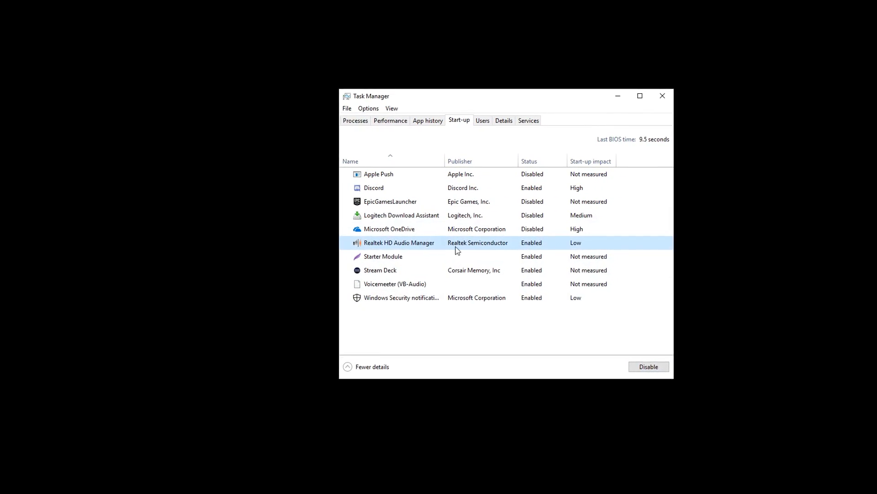
pyautogui.click(412, 258)
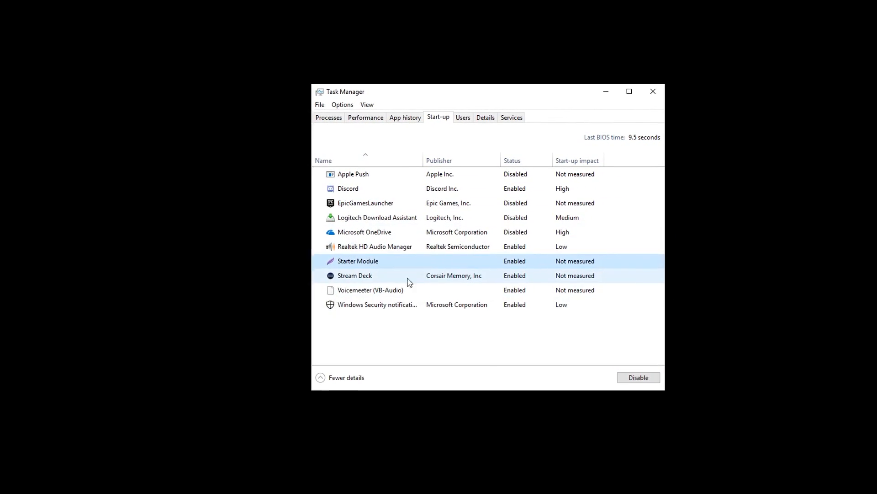
pyautogui.click(411, 274)
pyautogui.click(398, 294)
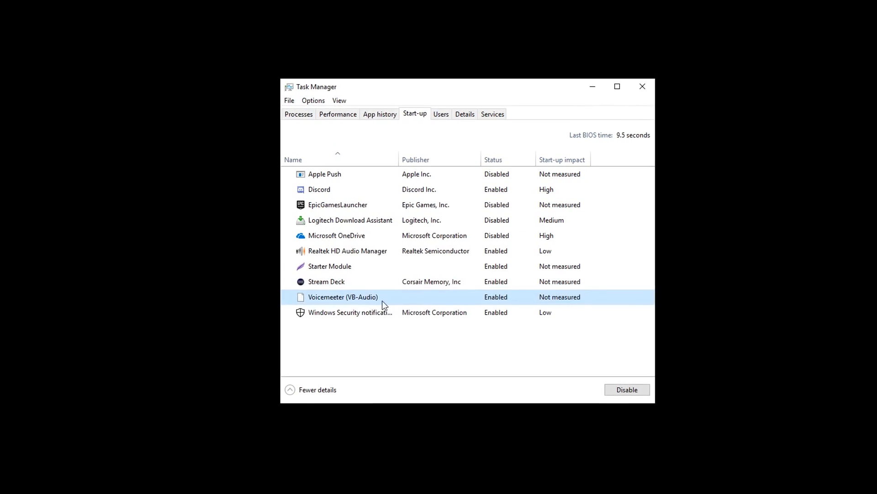
pyautogui.click(420, 315)
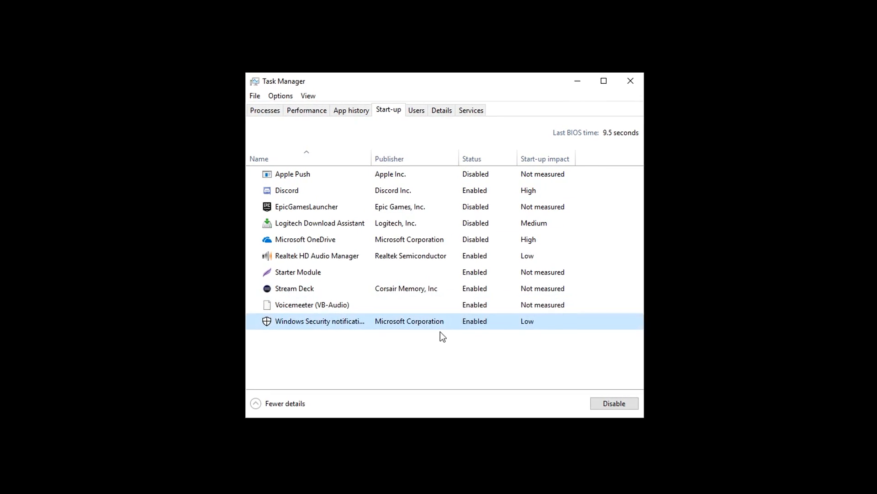
pyautogui.click(410, 111)
pyautogui.click(340, 111)
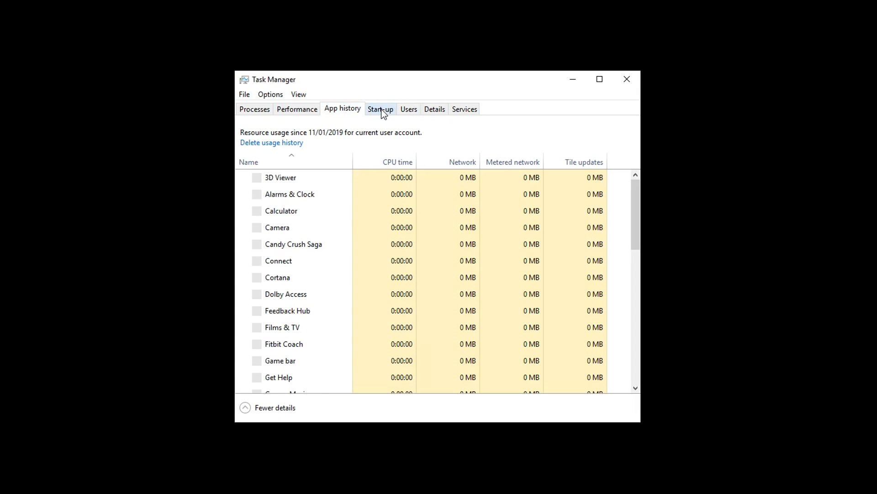
pyautogui.click(627, 79)
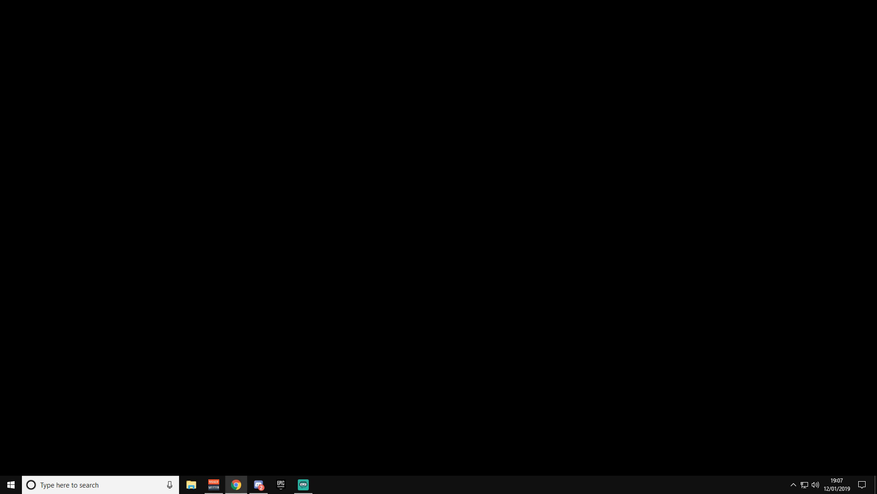
# Step: Search Windows for "system config" and open System Configuration
pyautogui.click(10, 484)
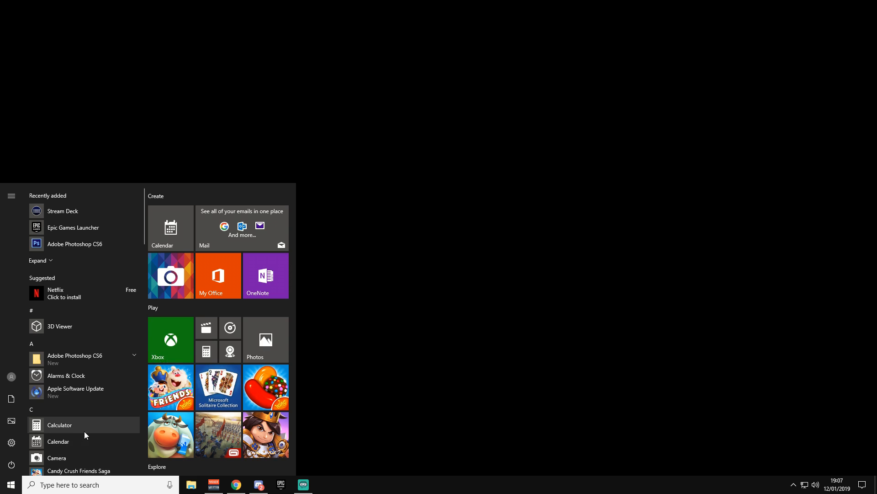
pyautogui.write('sys')
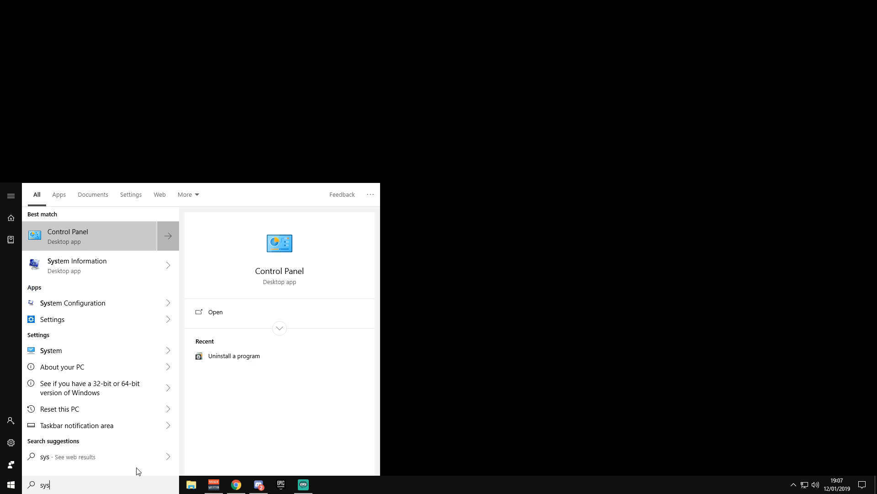
pyautogui.write('tem confir')
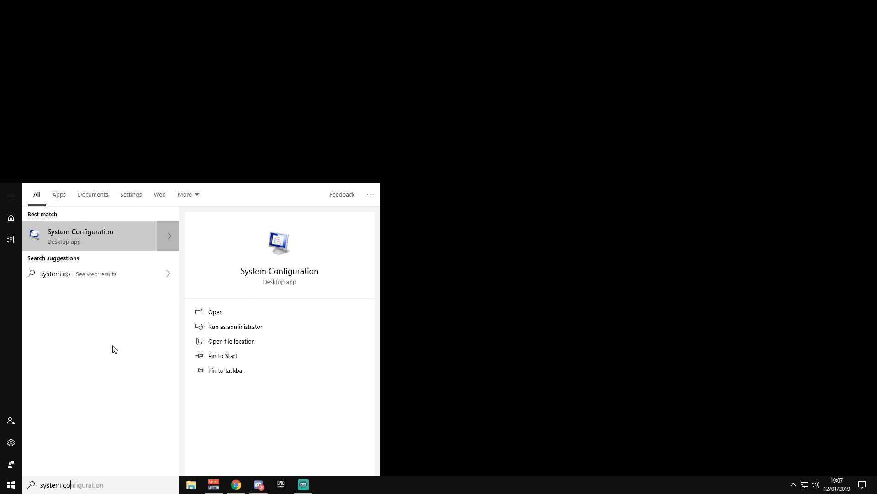
pyautogui.press('BackSpace')
pyautogui.write('g')
pyautogui.click(91, 235)
pyautogui.moveTo(352, 155); pyautogui.dragTo(350, 129)
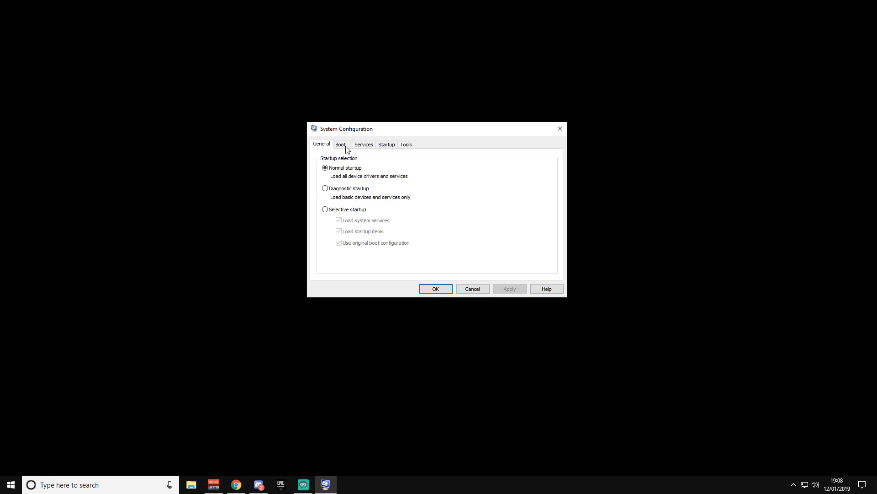
# Step: Set the number of processors to 12 in the advanced boot options and confirm
pyautogui.click(341, 144)
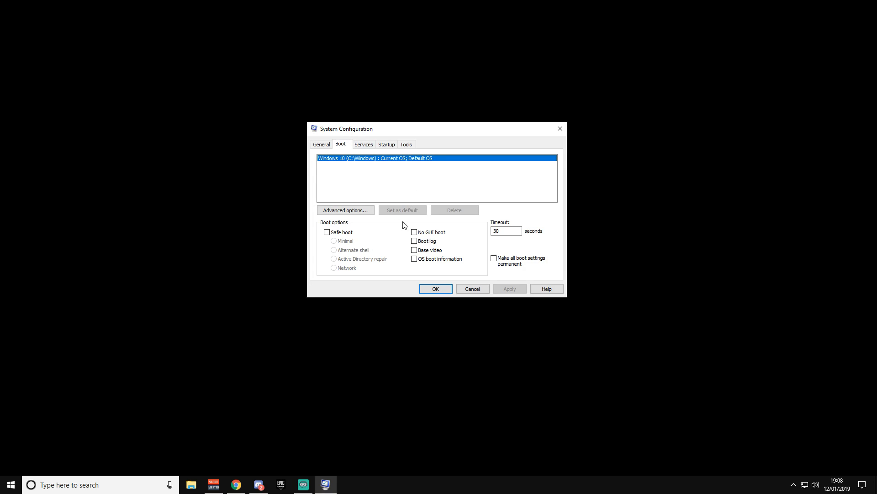
pyautogui.click(361, 211)
pyautogui.moveTo(412, 129); pyautogui.dragTo(668, 140)
pyautogui.click(617, 154)
pyautogui.click(665, 165)
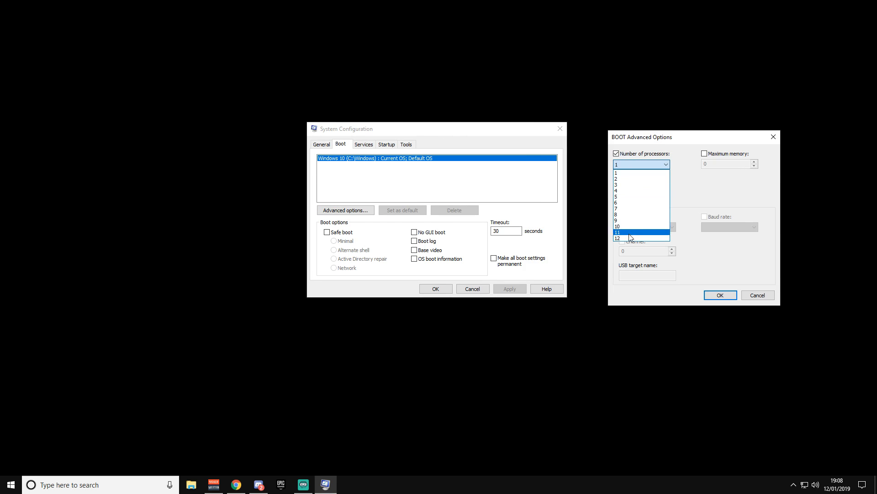
pyautogui.click(634, 239)
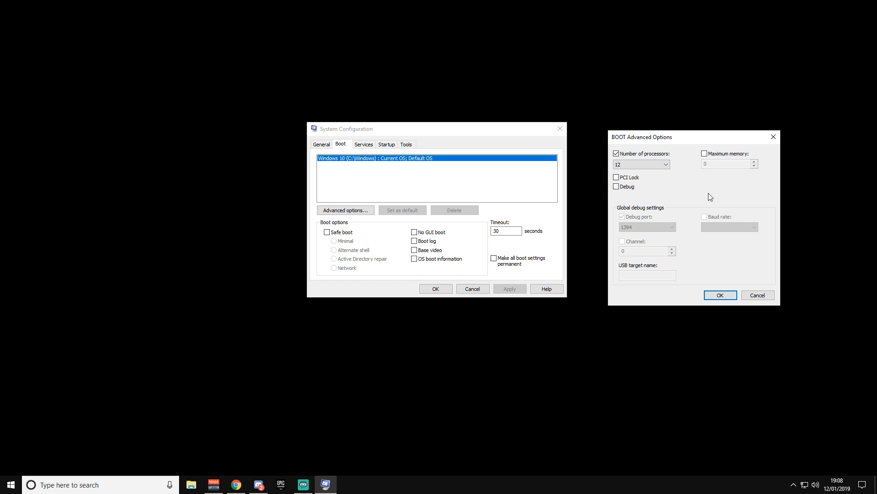
pyautogui.click(656, 165)
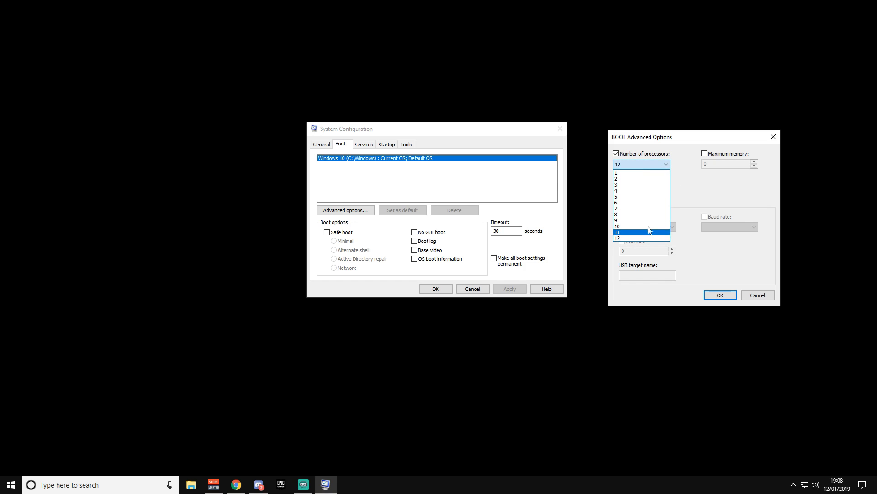
pyautogui.click(628, 239)
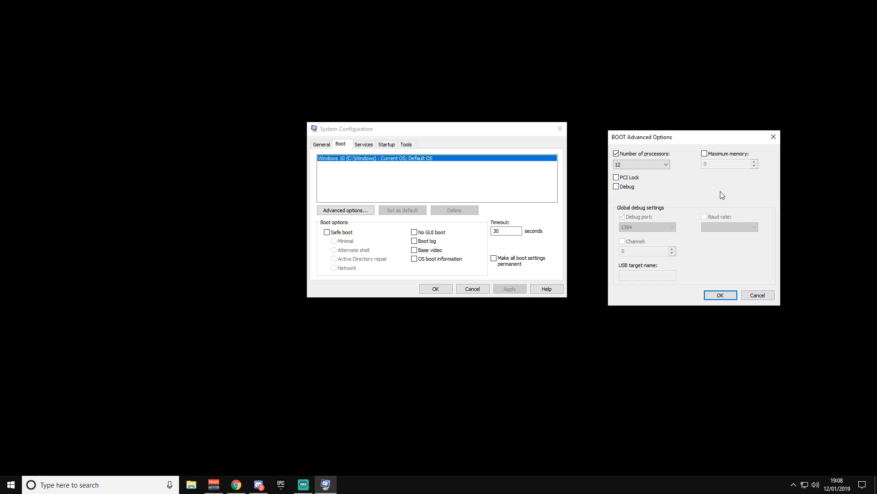
pyautogui.press('Return')
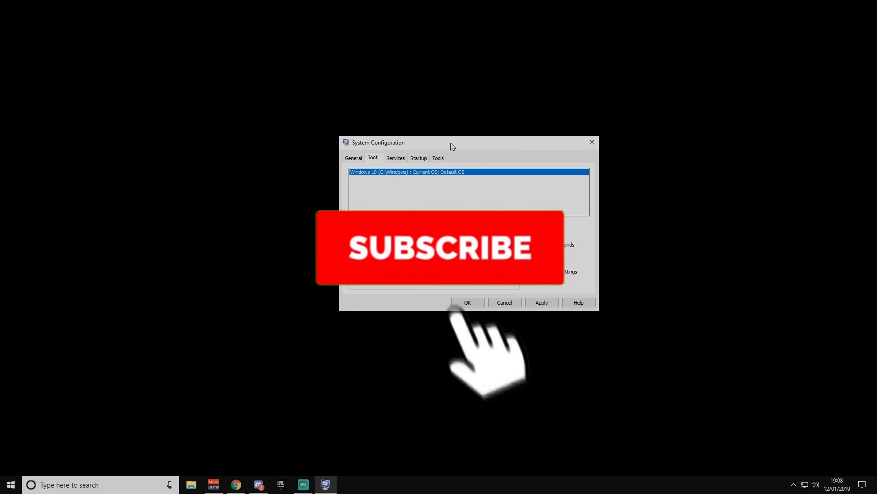
# Step: Enable No GUI boot, set the boot timeout to 5 seconds, and save the configuration without restarting
pyautogui.click(547, 301)
pyautogui.doubleClick(541, 246)
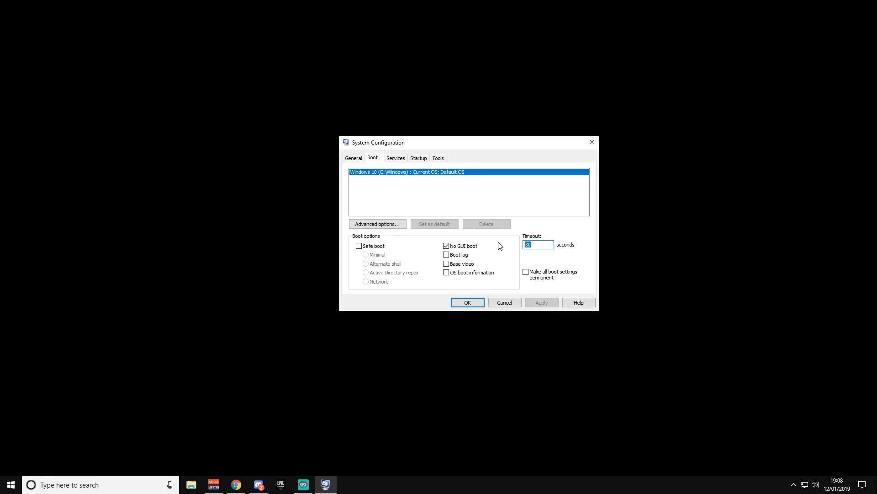
pyautogui.write('5')
pyautogui.click(467, 302)
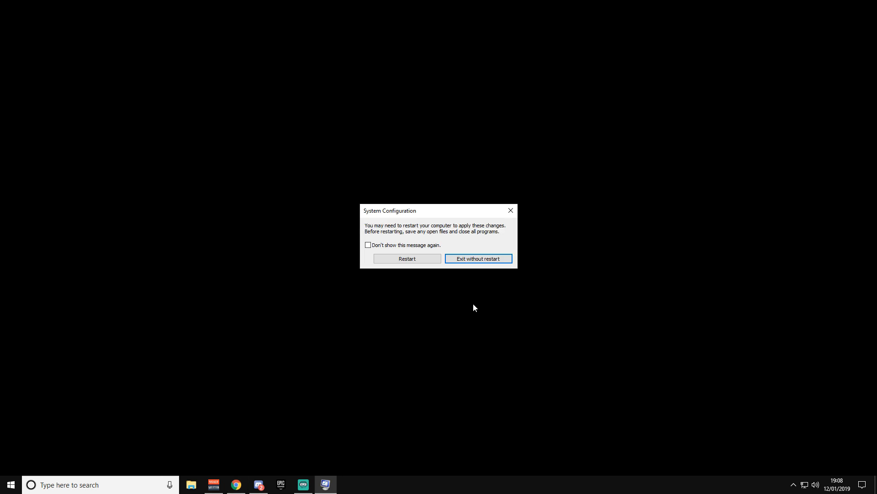
pyautogui.click(472, 263)
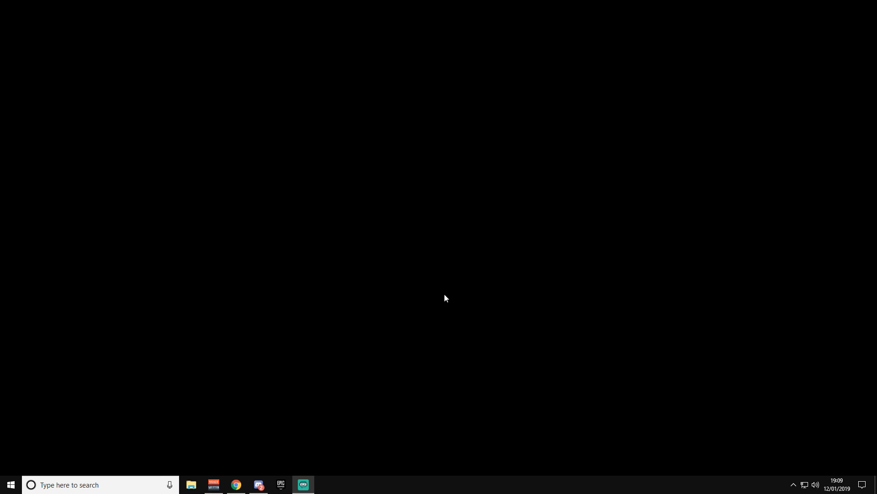
pyautogui.hotkey('alt', 'Tab')
pyautogui.click(447, 111)
pyautogui.click(793, 485)
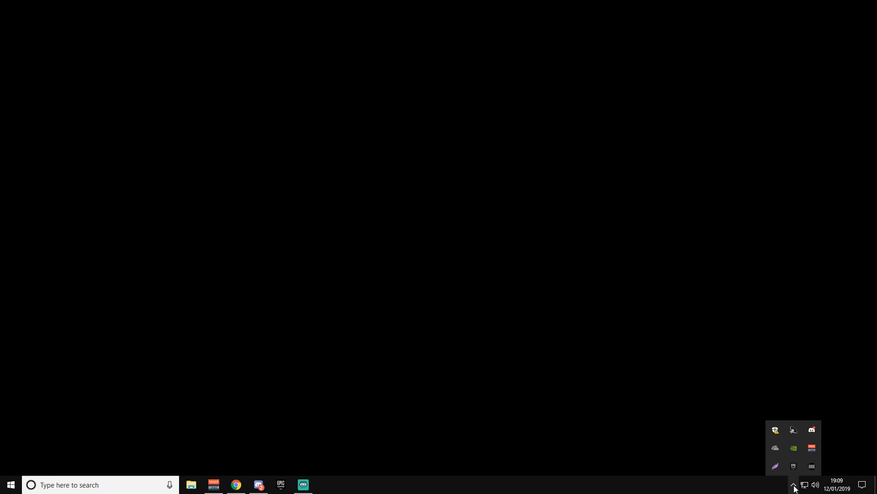
# Step: Open the Windows system sounds settings and move the Sound window toward the middle of the desktop
pyautogui.rightClick(816, 484)
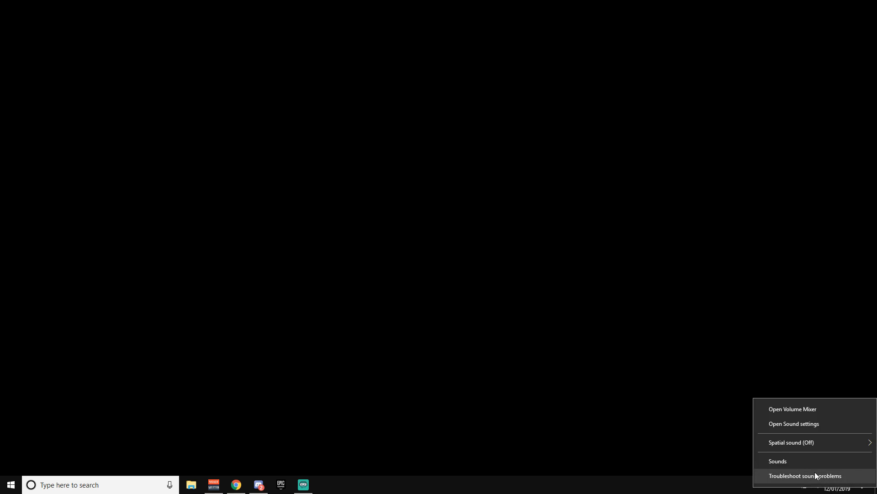
pyautogui.click(789, 461)
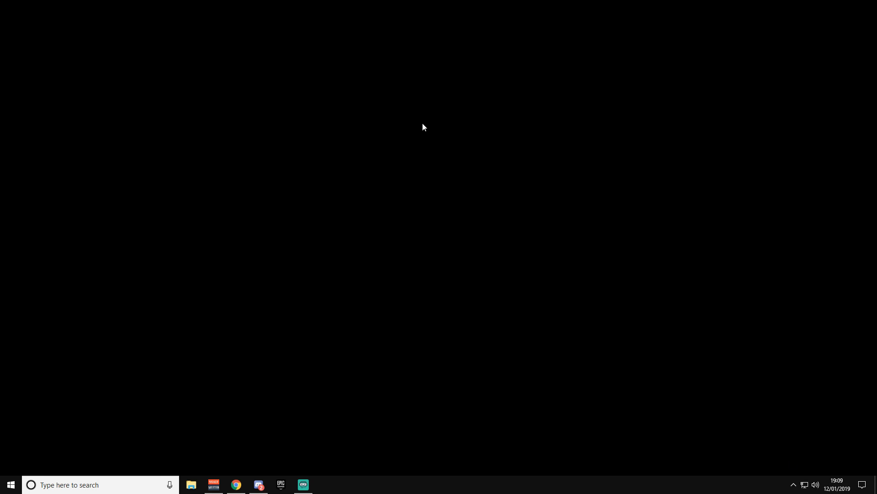
pyautogui.moveTo(234, 115); pyautogui.dragTo(568, 124)
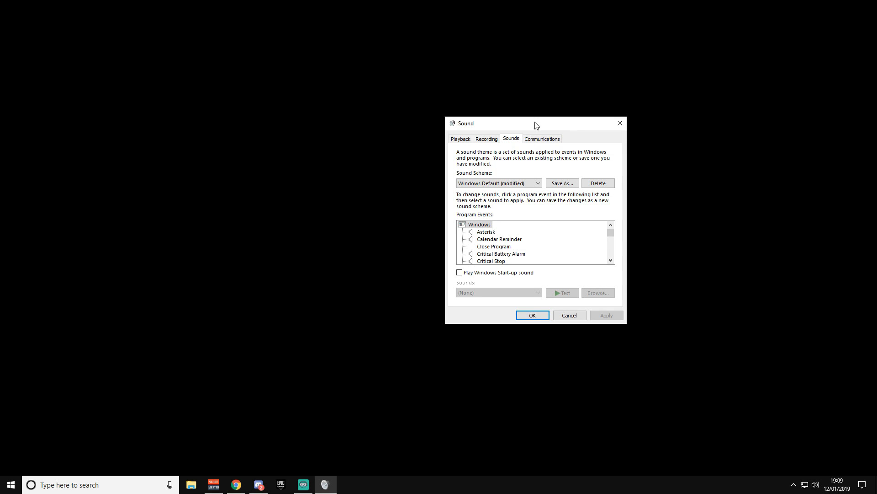
# Step: Open the properties of the Headset Earphone playback device and place the window beside the Sound window
pyautogui.click(469, 138)
pyautogui.click(477, 172)
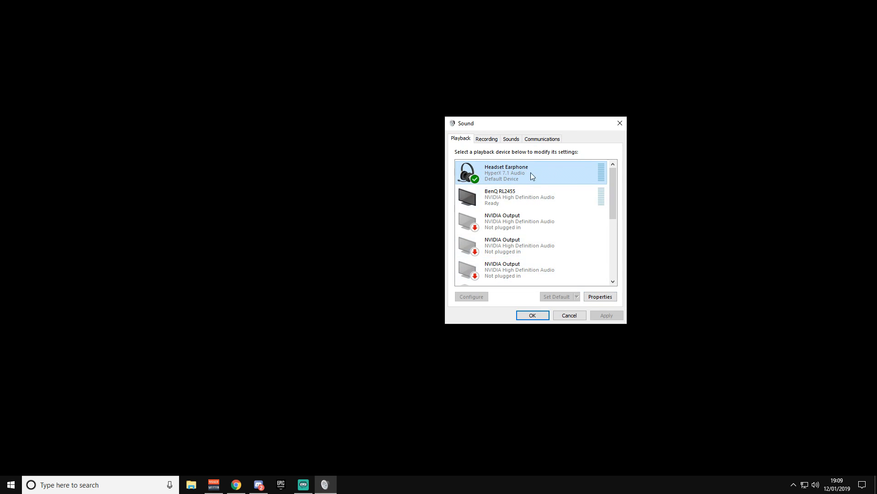
pyautogui.moveTo(615, 186)
pyautogui.mouseDown()
pyautogui.moveTo(616, 251)
pyautogui.moveTo(613, 189)
pyautogui.mouseUp()
pyautogui.click(606, 300)
pyautogui.moveTo(525, 164); pyautogui.dragTo(278, 125)
# Step: Disable all sound enhancements for the Headset Earphone and apply the change
pyautogui.click(292, 138)
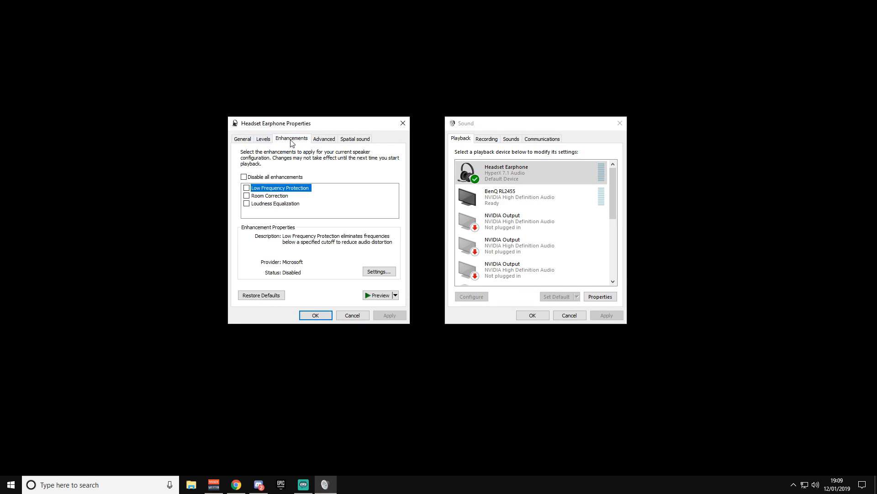
pyautogui.click(244, 177)
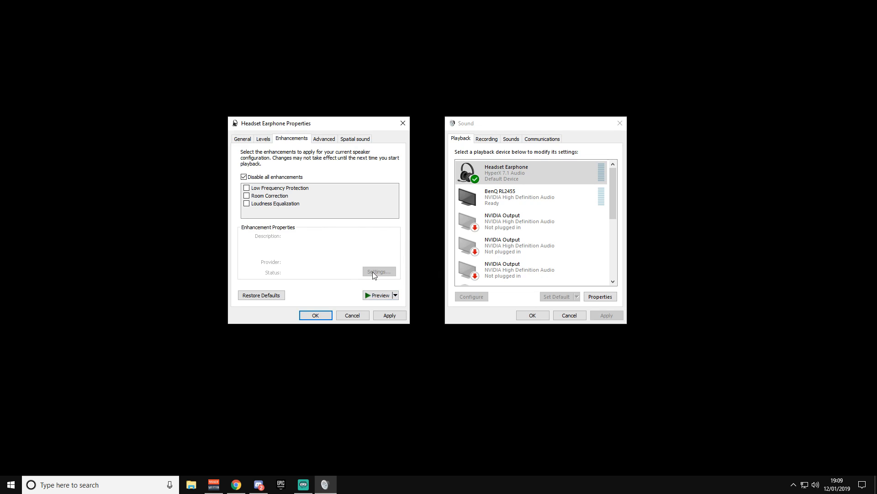
pyautogui.click(349, 235)
pyautogui.click(389, 315)
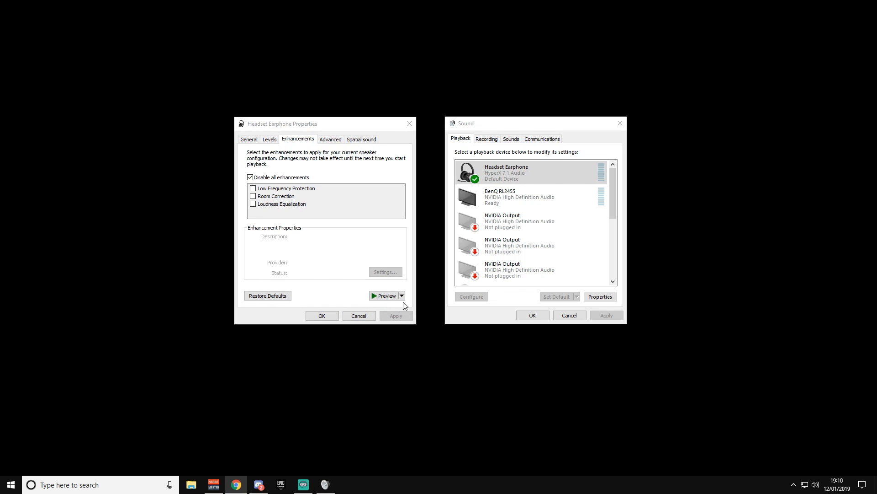
pyautogui.click(284, 140)
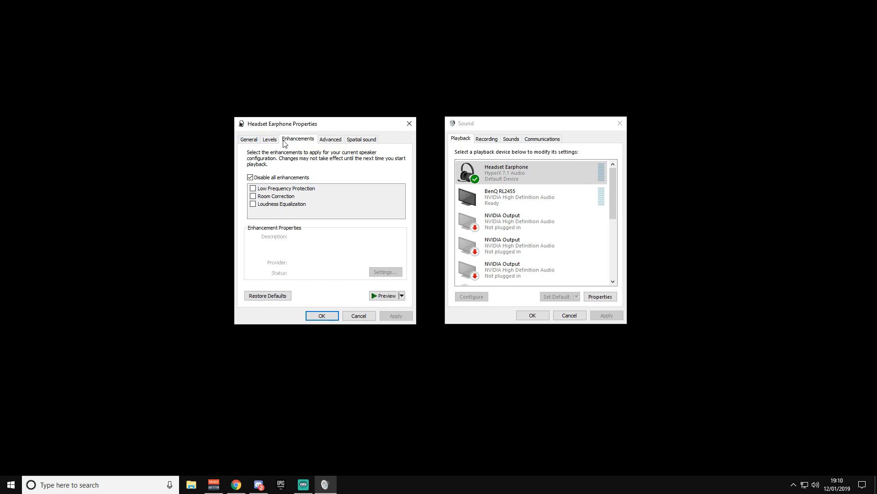
# Step: Review the headset's default format choices, keep the current one, and confirm both the headset properties and Sound windows
pyautogui.click(337, 138)
pyautogui.click(346, 181)
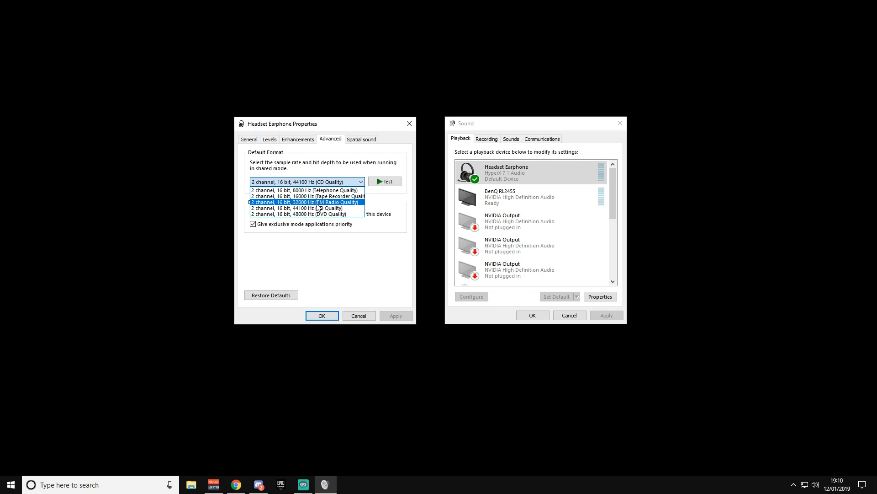
pyautogui.click(365, 270)
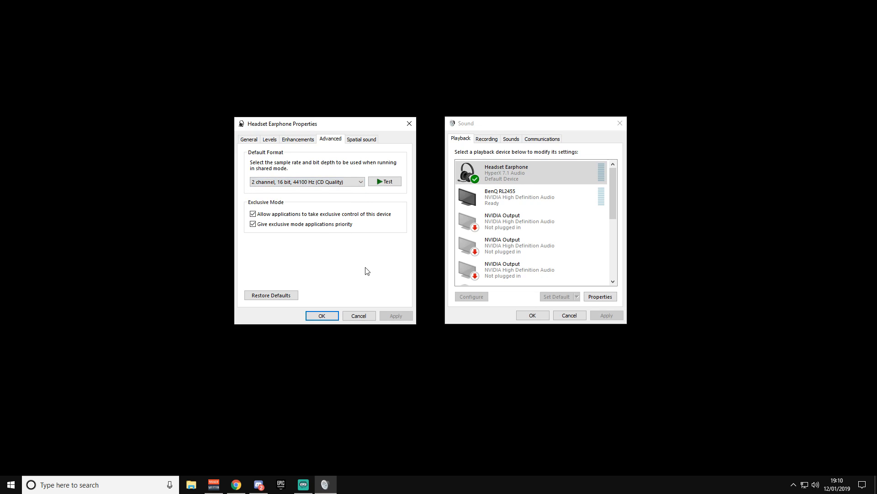
pyautogui.click(344, 188)
pyautogui.press('Escape')
pyautogui.click(322, 316)
pyautogui.click(530, 315)
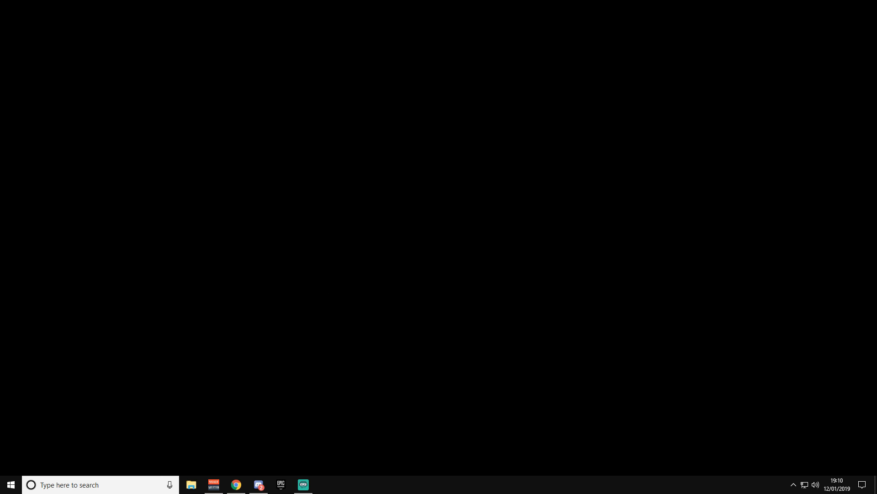
pyautogui.rightClick(21, 437)
pyautogui.click(349, 364)
pyautogui.rightClick(324, 266)
pyautogui.click(352, 291)
# Step: Search Windows for "power plan", open Edit power plan, and move its window to the middle of the desktop
pyautogui.press('super')
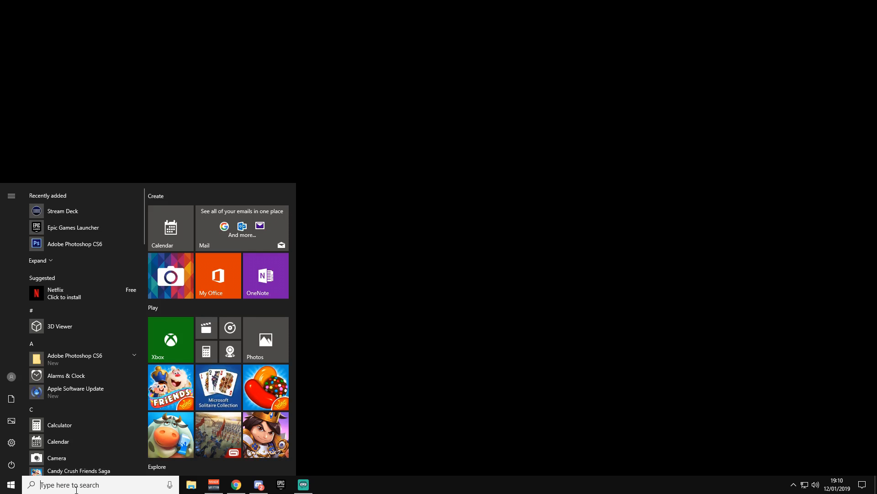
pyautogui.click(94, 485)
pyautogui.write('power plan')
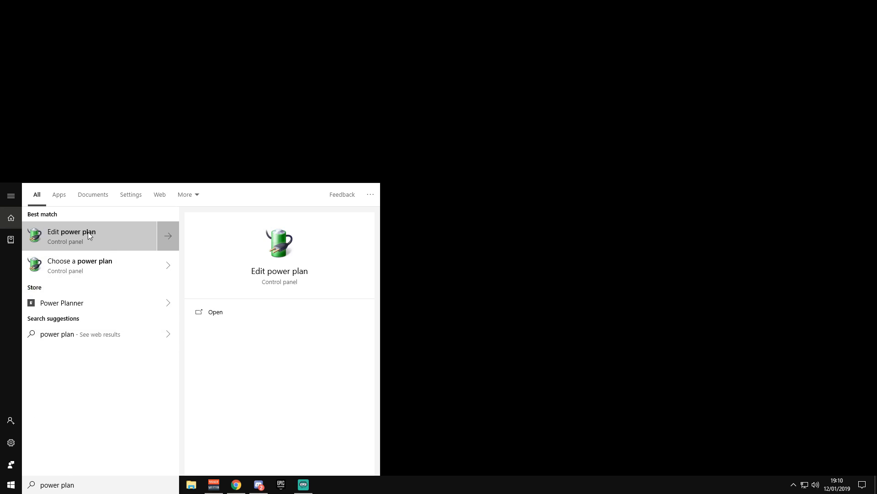
pyautogui.click(88, 232)
pyautogui.moveTo(222, 114); pyautogui.dragTo(419, 113)
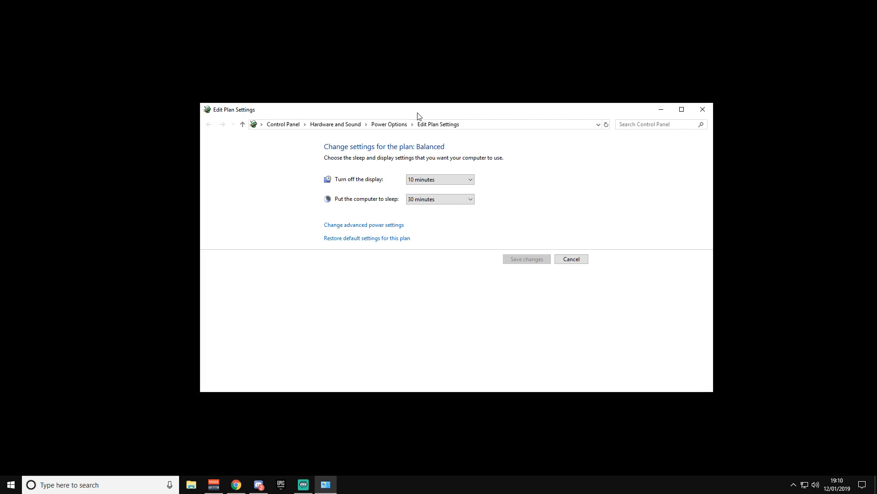
# Step: Activate the Ultimate Performance plan among the additional power plans and close Power Options
pyautogui.click(401, 124)
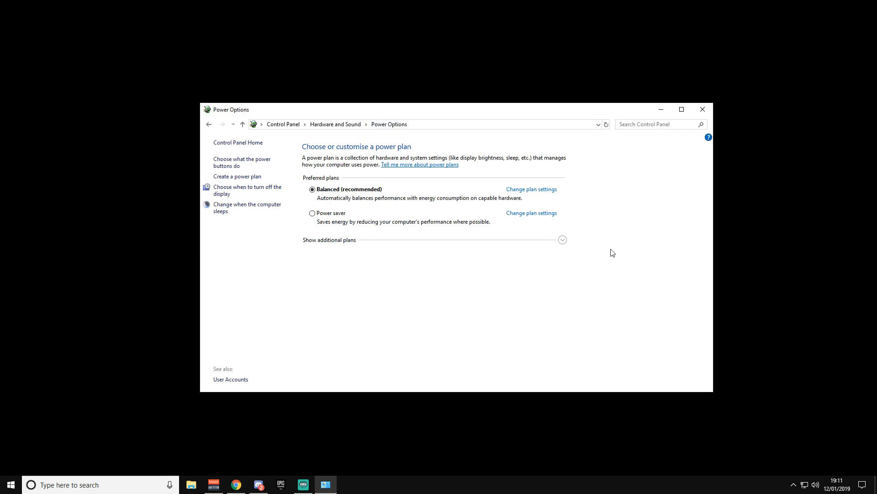
pyautogui.click(563, 240)
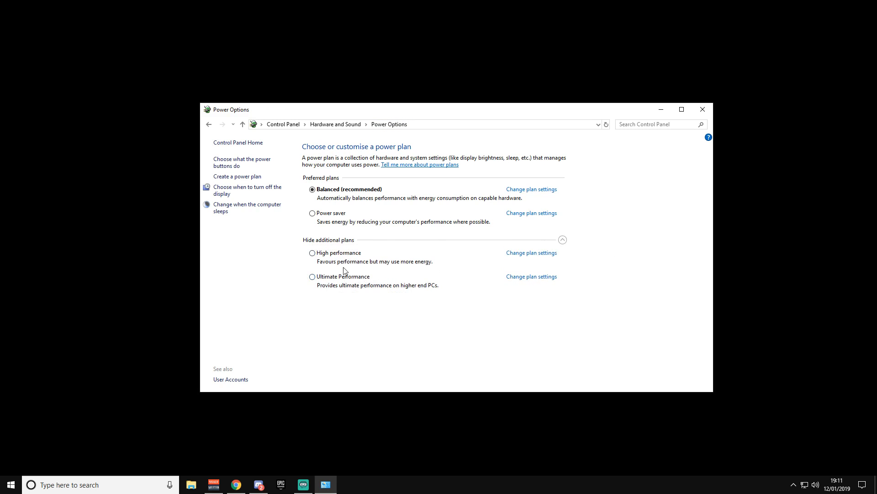
pyautogui.click(313, 277)
pyautogui.click(703, 109)
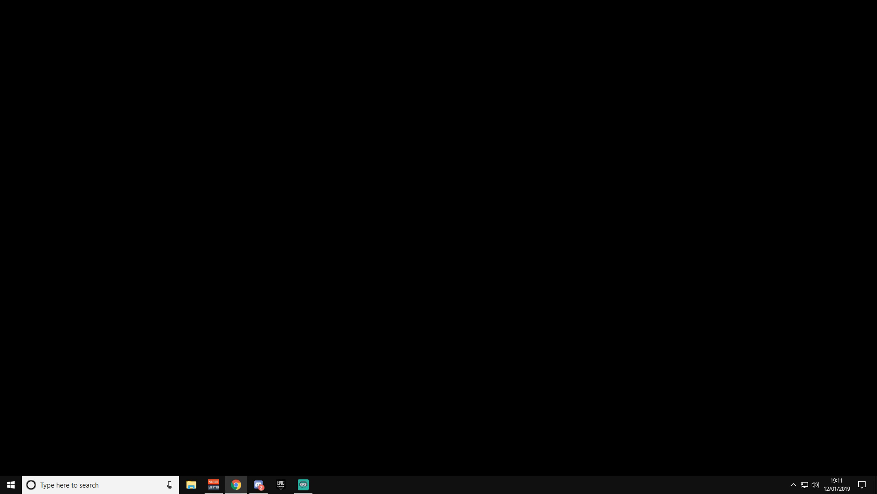
# Step: Search Windows for "run" and open the Run desktop app
pyautogui.press('super')
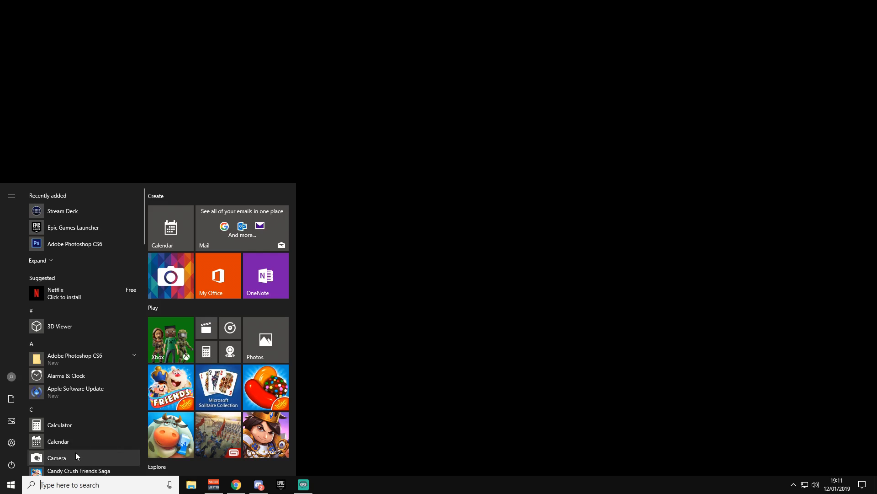
pyautogui.write('run')
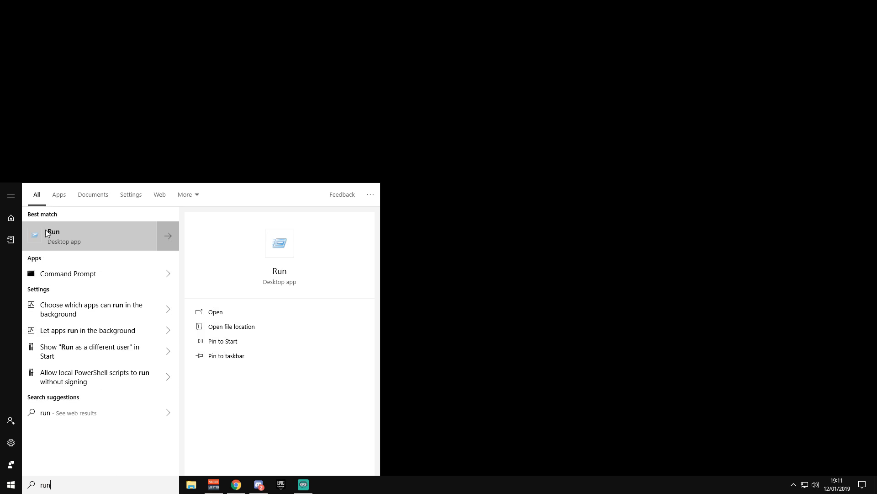
pyautogui.click(58, 239)
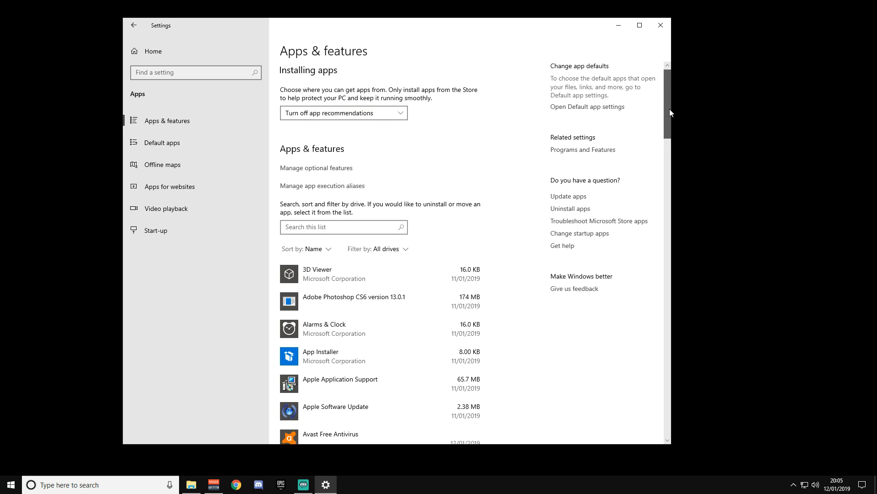
# Step: Check the uninstall options of 3D Viewer, Adobe Photoshop CS6 and Alarms & Clock in the installed apps list, and uninstall App Installer
pyautogui.moveTo(670, 109); pyautogui.dragTo(671, 124)
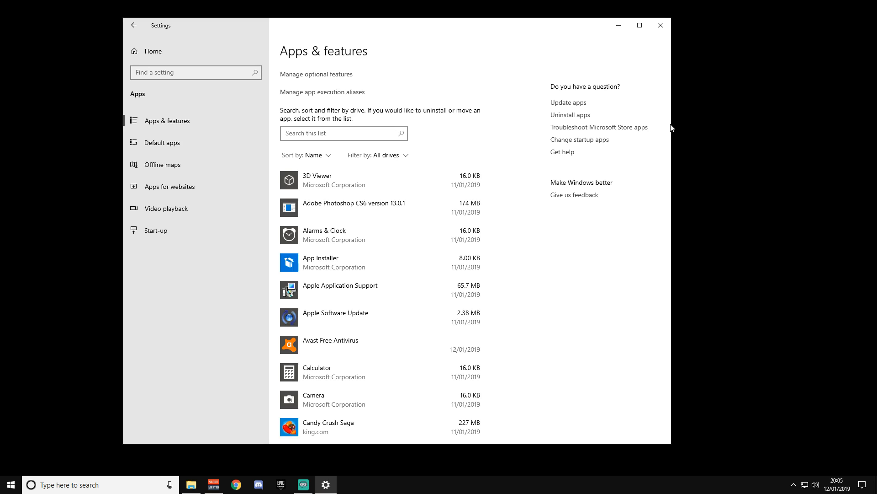
pyautogui.click(480, 183)
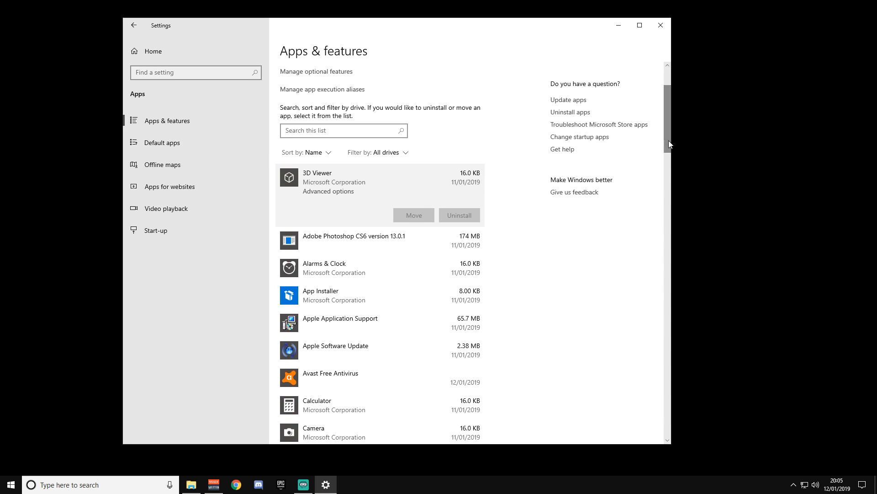
pyautogui.moveTo(665, 148); pyautogui.dragTo(666, 163)
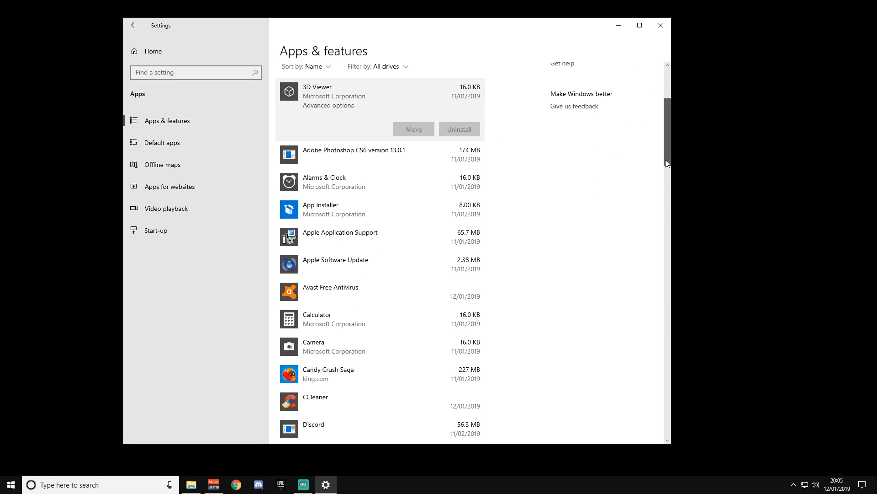
pyautogui.click(336, 153)
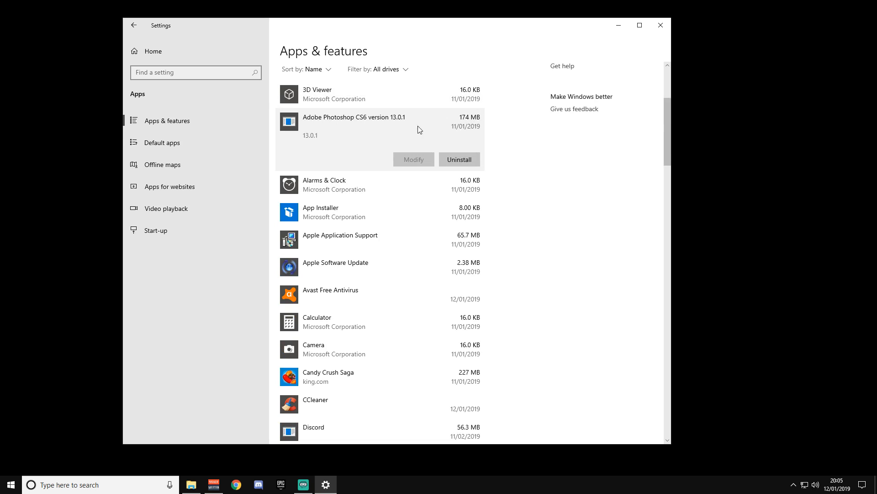
pyautogui.click(412, 192)
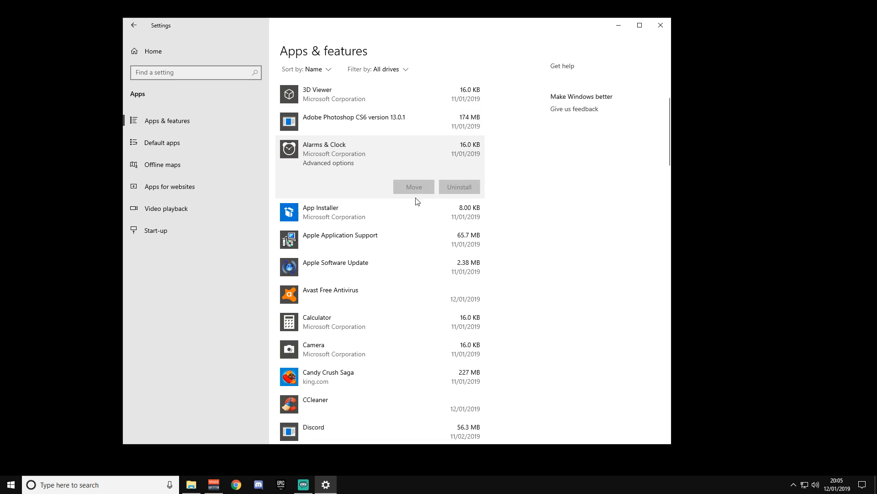
pyautogui.click(358, 215)
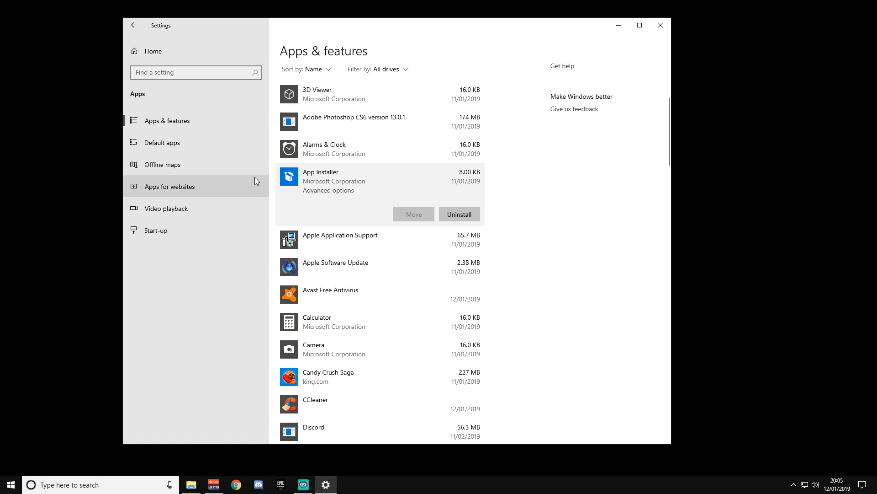
pyautogui.click(459, 214)
pyautogui.click(496, 191)
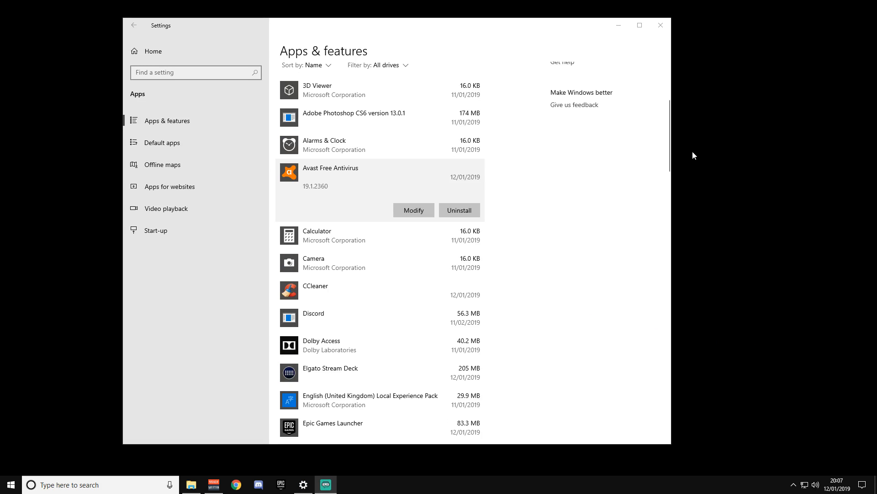
# Step: Look through the installed apps for unneeded ones, checking the options of Feedback Hub, Game bar and Fitbit Coach, and close Settings
pyautogui.scroll(5, 667, 137)
pyautogui.scroll(-3, 665, 136)
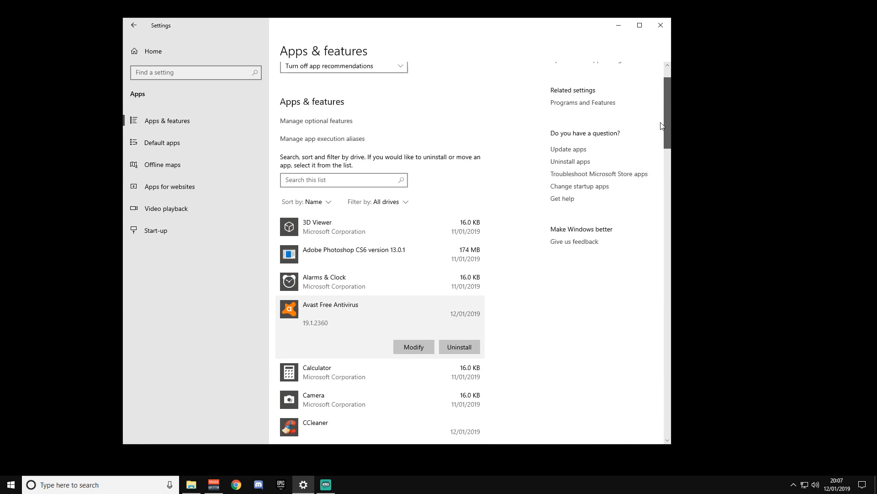
pyautogui.moveTo(662, 134); pyautogui.dragTo(663, 133)
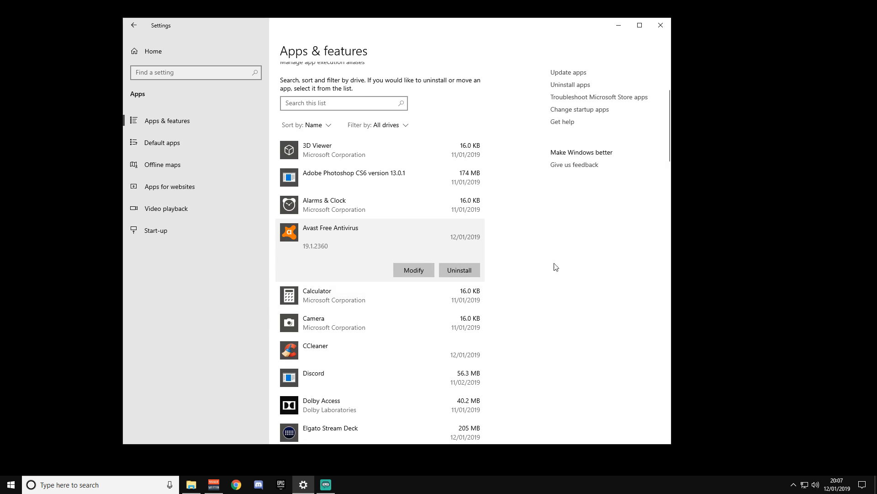
pyautogui.moveTo(668, 149); pyautogui.dragTo(536, 217)
pyautogui.click(378, 249)
pyautogui.click(439, 183)
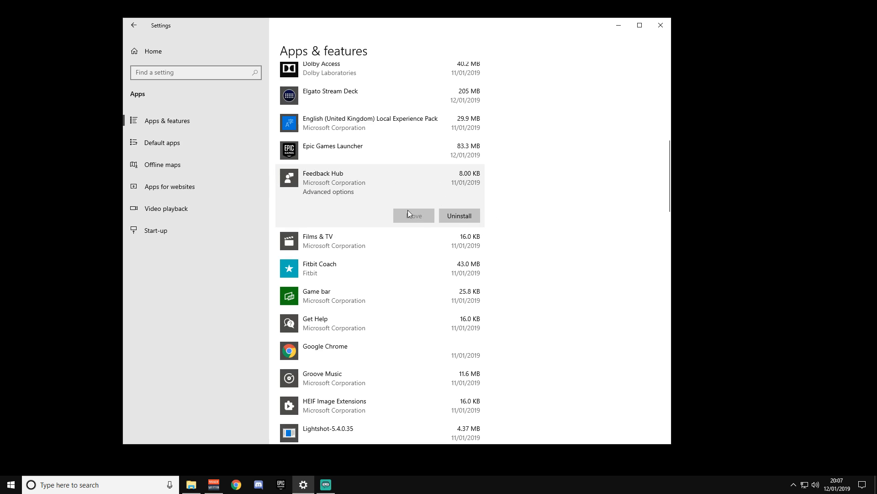
pyautogui.moveTo(669, 176); pyautogui.dragTo(669, 194)
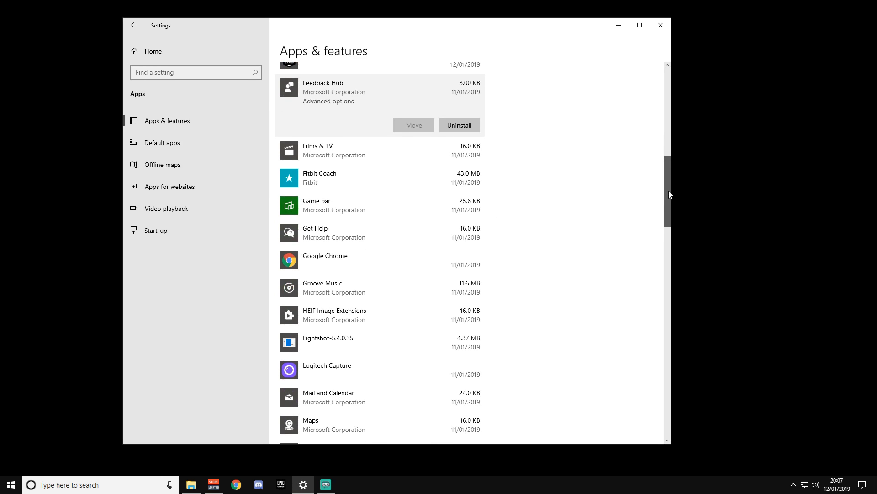
pyautogui.click(409, 228)
pyautogui.click(306, 170)
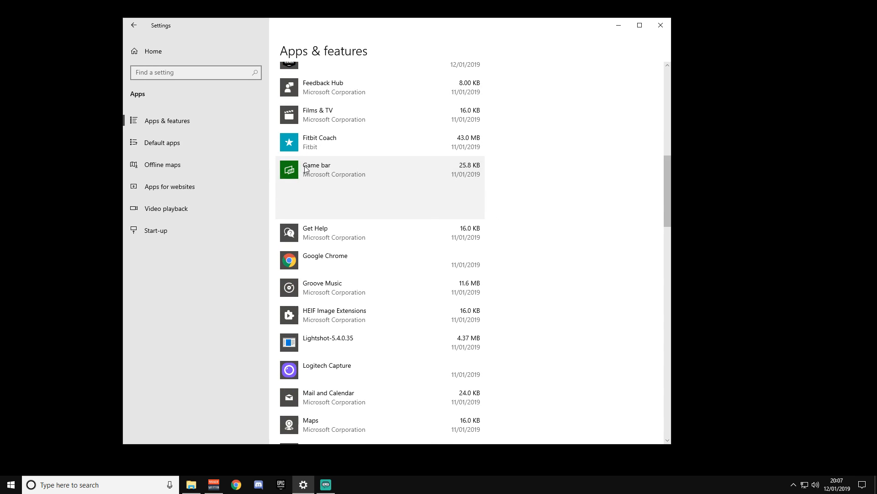
pyautogui.click(314, 146)
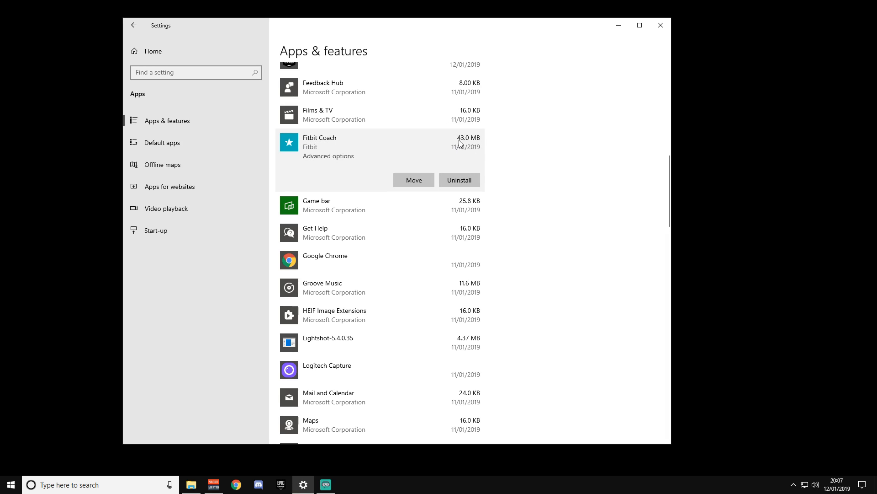
pyautogui.scroll(-1, 670, 167)
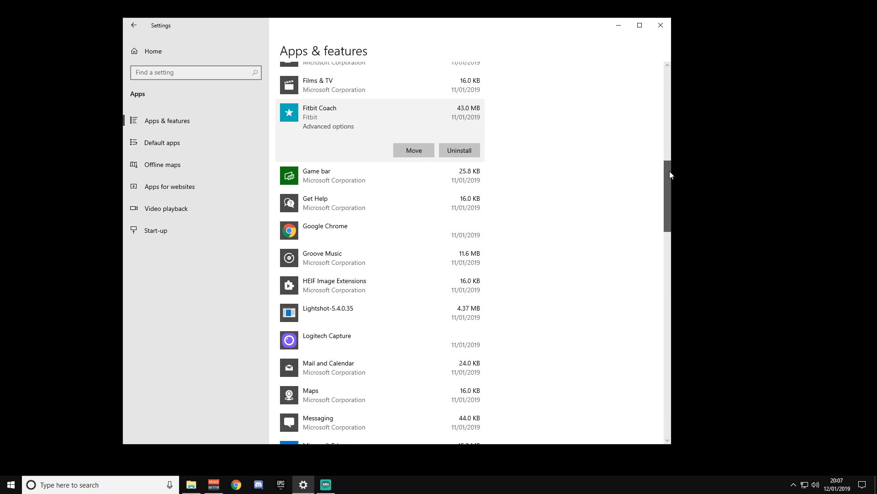
pyautogui.click(660, 25)
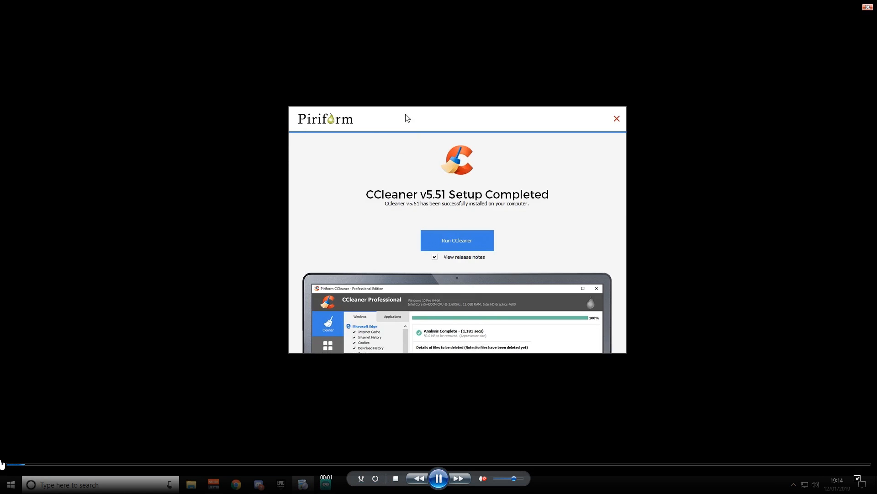
# Step: Launch CCleaner from its completed v5.51 setup and close the release notes page in the browser
pyautogui.moveTo(392, 126); pyautogui.dragTo(411, 117)
pyautogui.click(463, 241)
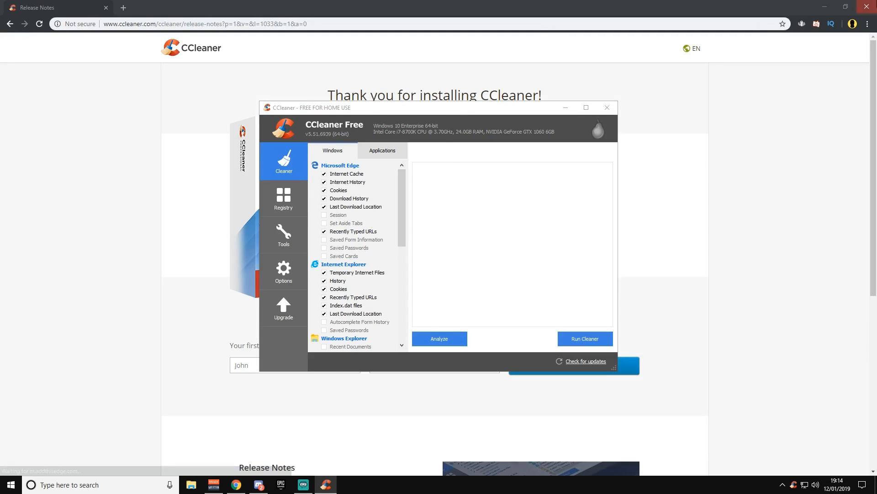
pyautogui.click(867, 6)
# Step: Scan the registry for issues with all categories included, and fix all selected issues
pyautogui.moveTo(454, 108)
pyautogui.mouseDown()
pyautogui.moveTo(466, 108)
pyautogui.moveTo(446, 108)
pyautogui.mouseUp()
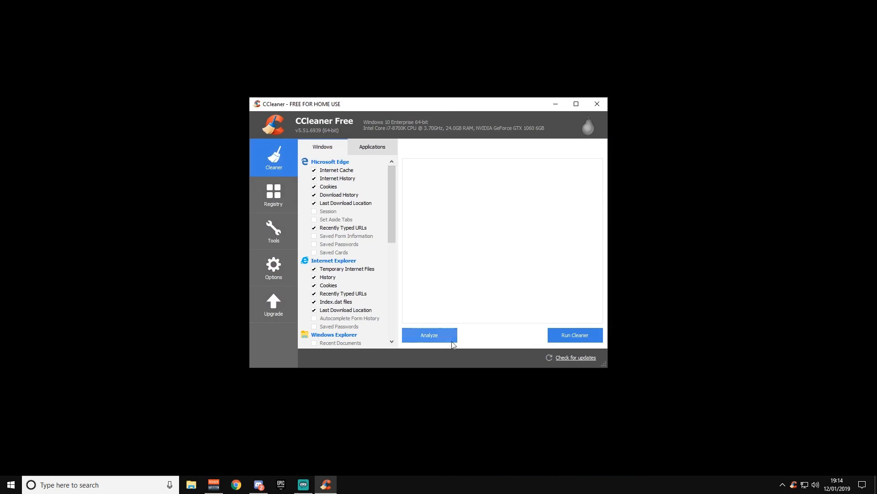
pyautogui.click(269, 197)
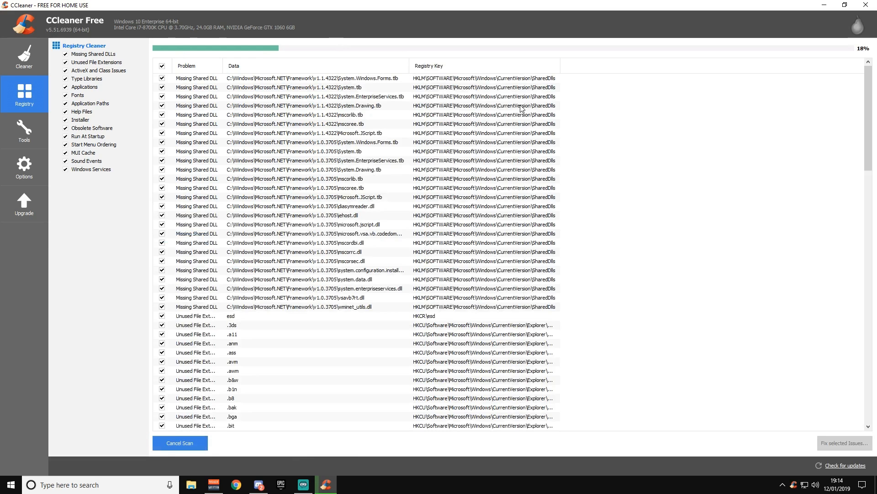
pyautogui.doubleClick(505, 6)
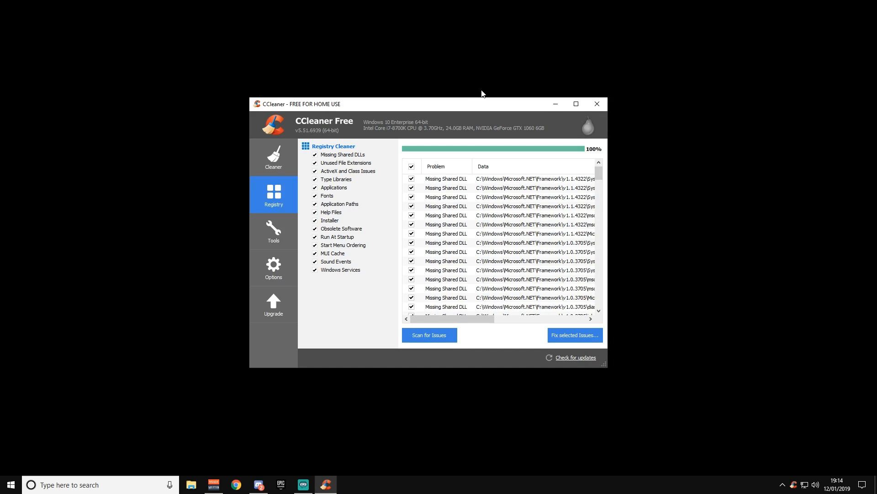
pyautogui.click(564, 337)
pyautogui.click(460, 258)
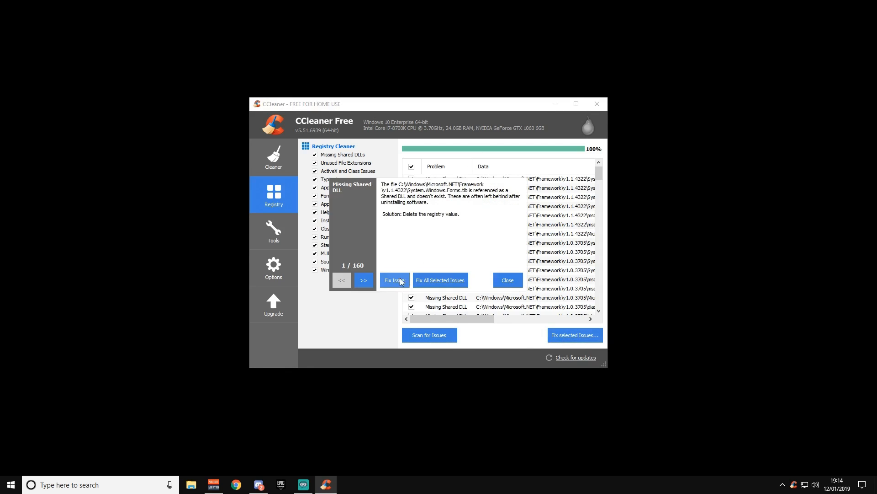
pyautogui.click(440, 280)
pyautogui.click(507, 280)
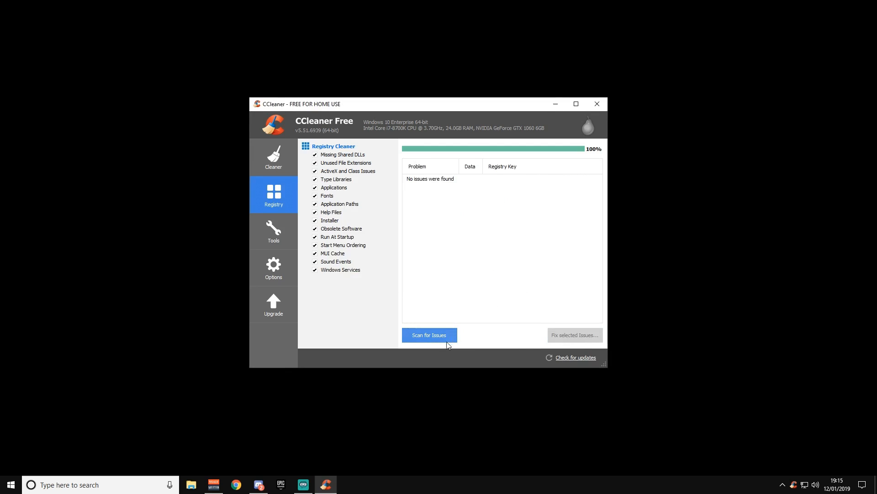
# Step: Rescan the registry, fix all the remaining selected issues, and run the registry scan once more
pyautogui.click(443, 336)
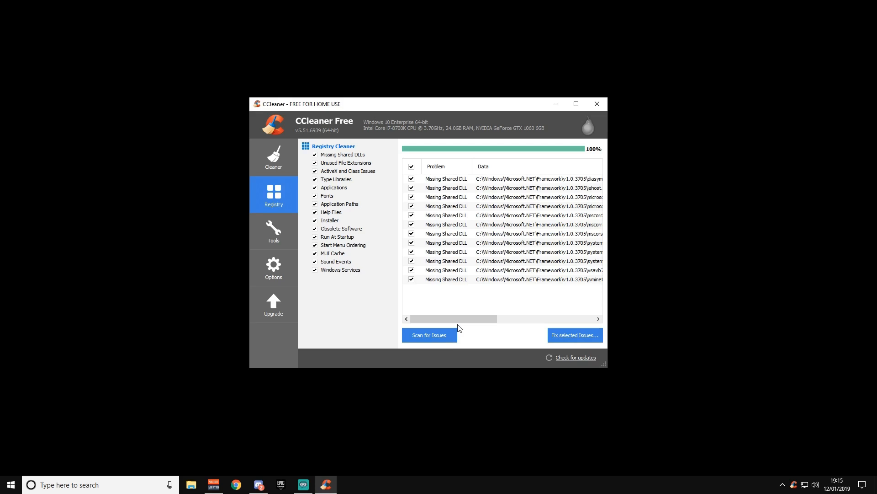
pyautogui.click(575, 335)
pyautogui.click(455, 259)
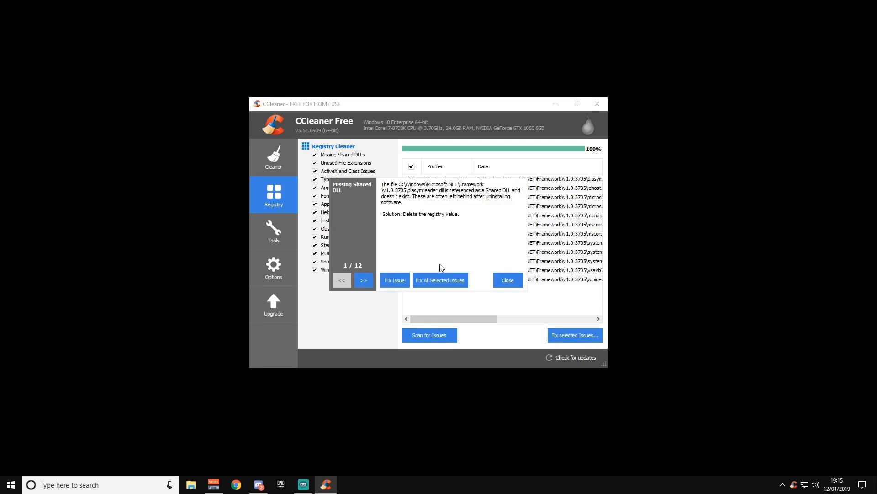
pyautogui.click(441, 281)
pyautogui.click(521, 282)
pyautogui.click(442, 339)
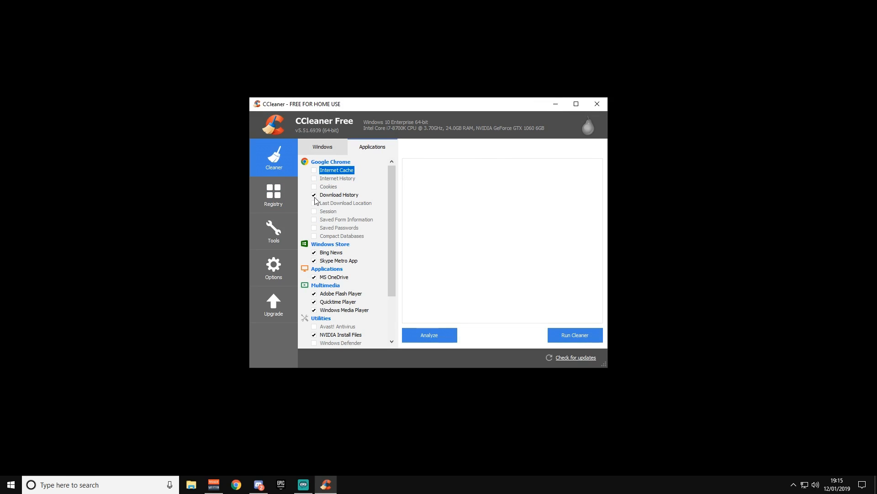
# Step: Check the Cleaner's application cleaning options, return to the Windows ones, and start analyzing the files that can be cleaned
pyautogui.moveTo(395, 209)
pyautogui.mouseDown()
pyautogui.moveTo(395, 255)
pyautogui.moveTo(396, 201)
pyautogui.mouseUp()
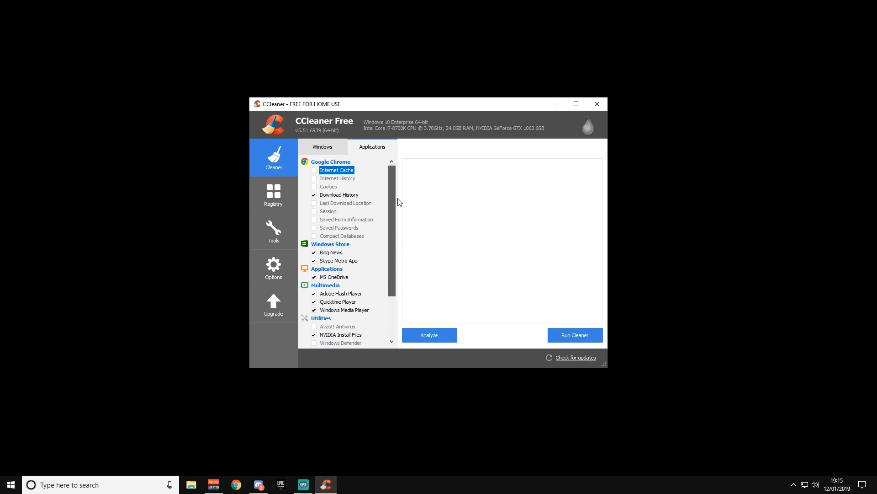
pyautogui.click(326, 150)
pyautogui.click(429, 338)
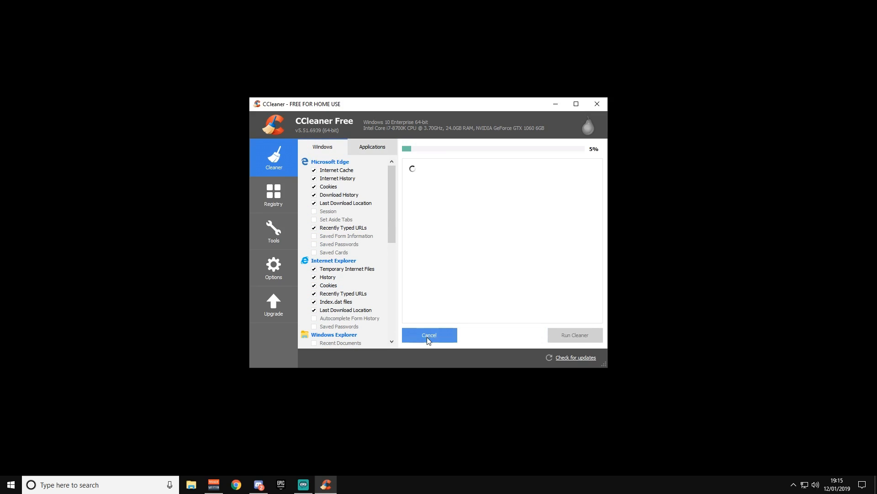